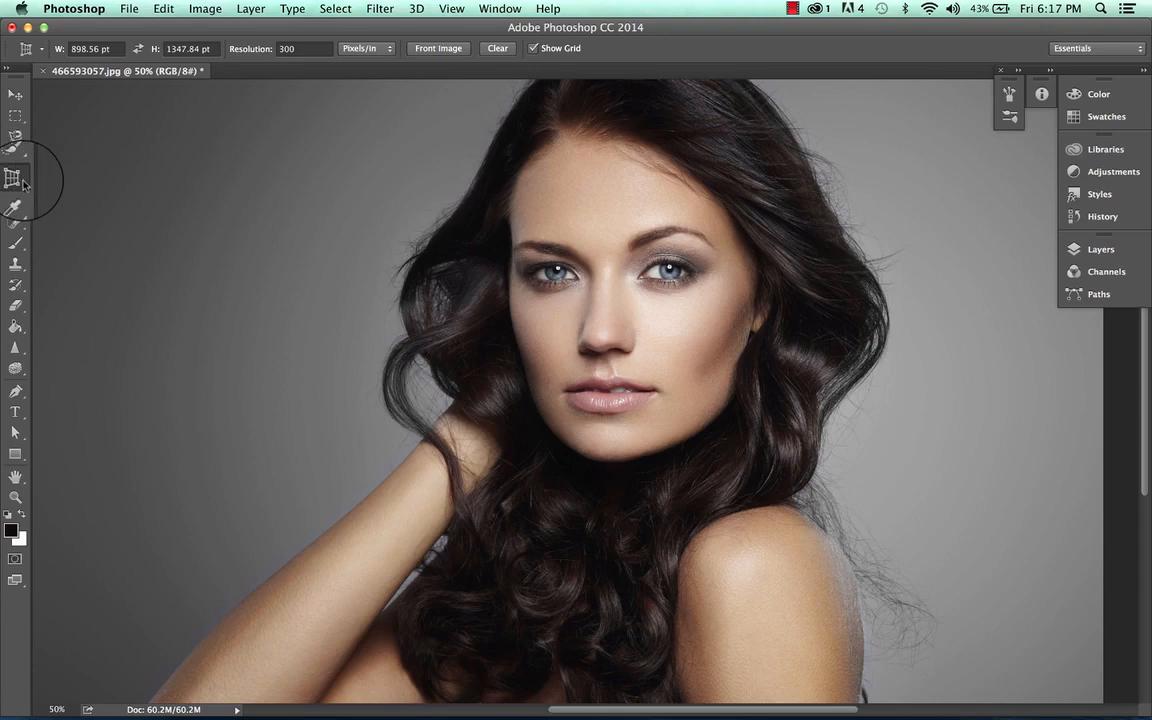
# Step: Select the Perspective Crop Tool from the crop tools group
pyautogui.click(17, 179)
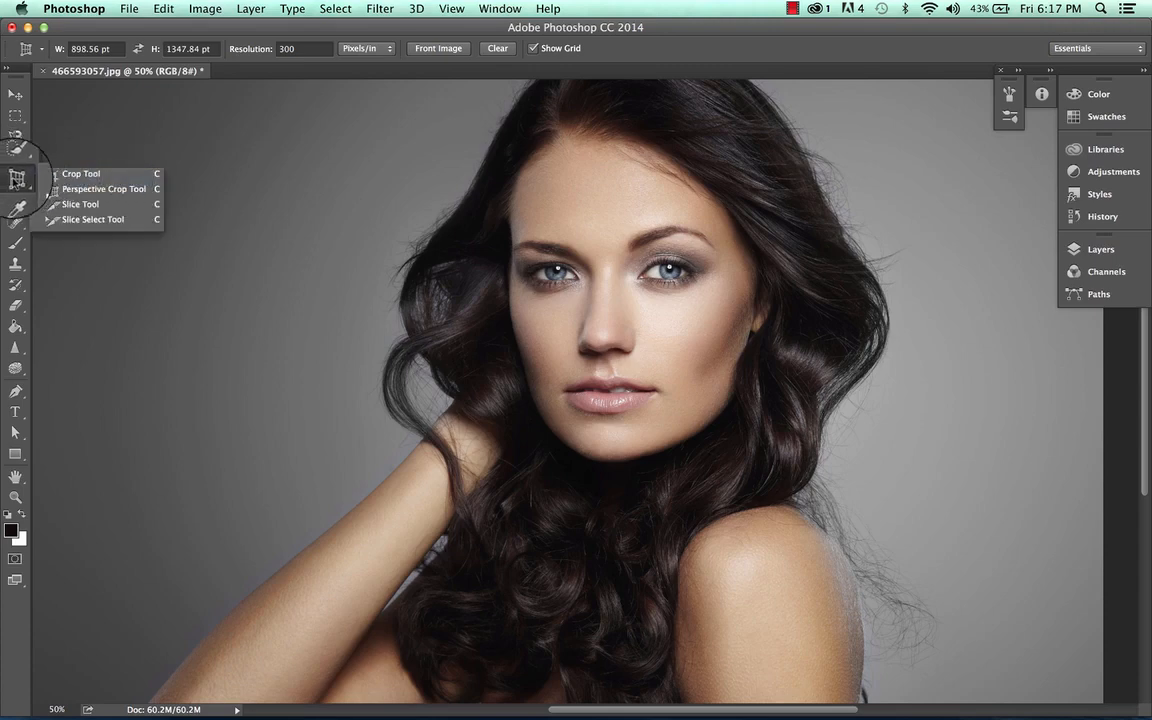
pyautogui.click(110, 196)
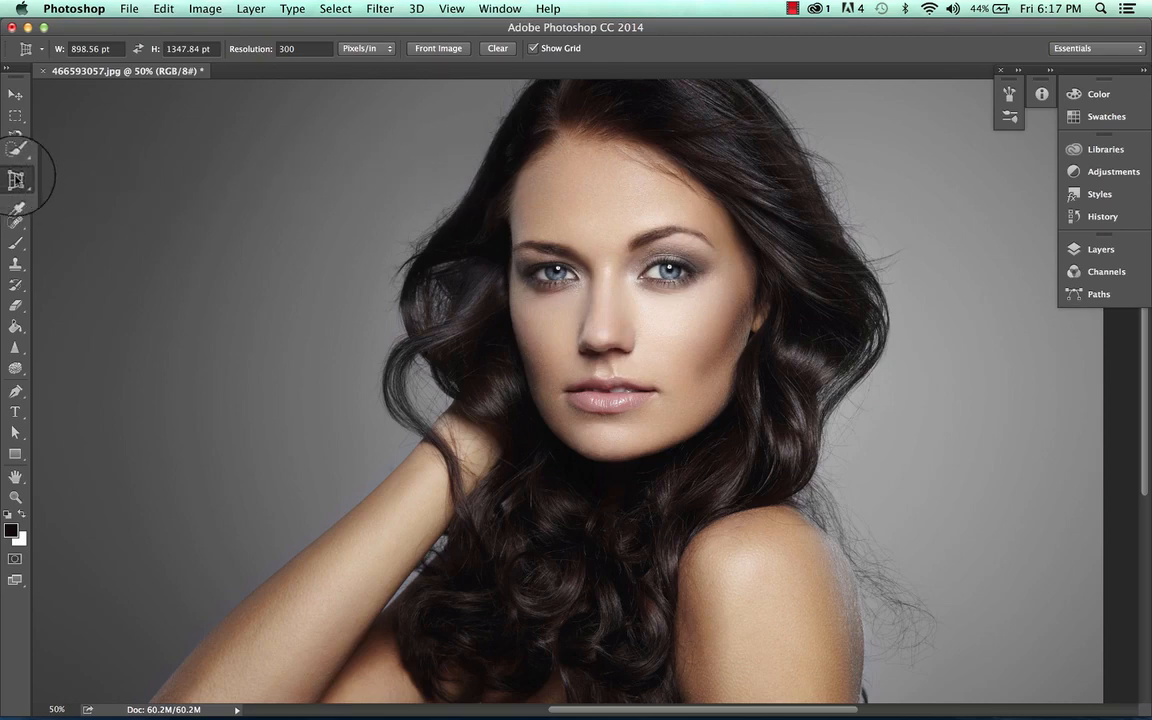
pyautogui.click(160, 8)
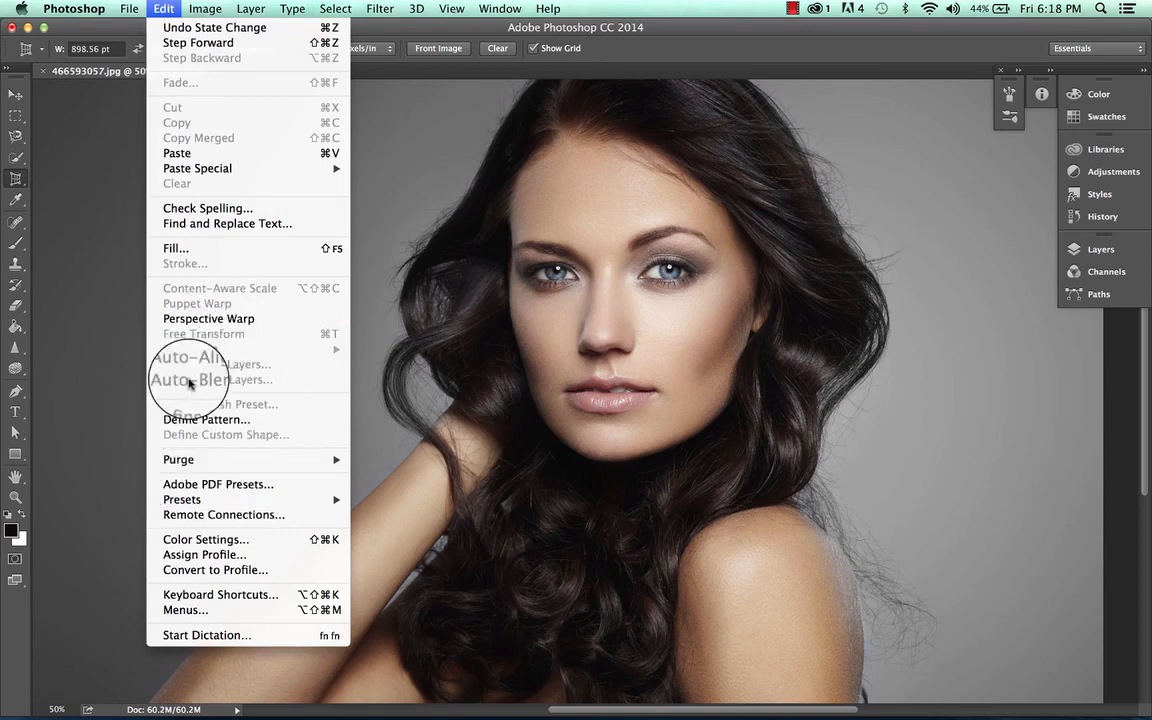
pyautogui.click(82, 232)
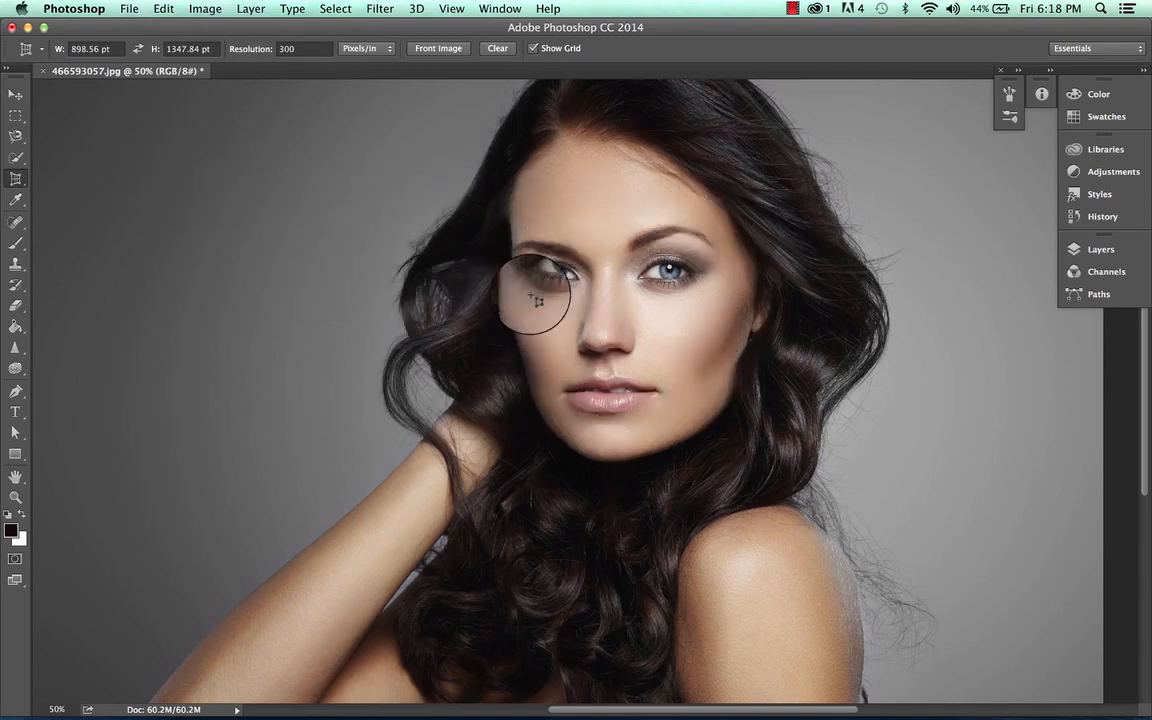
pyautogui.click(36, 48)
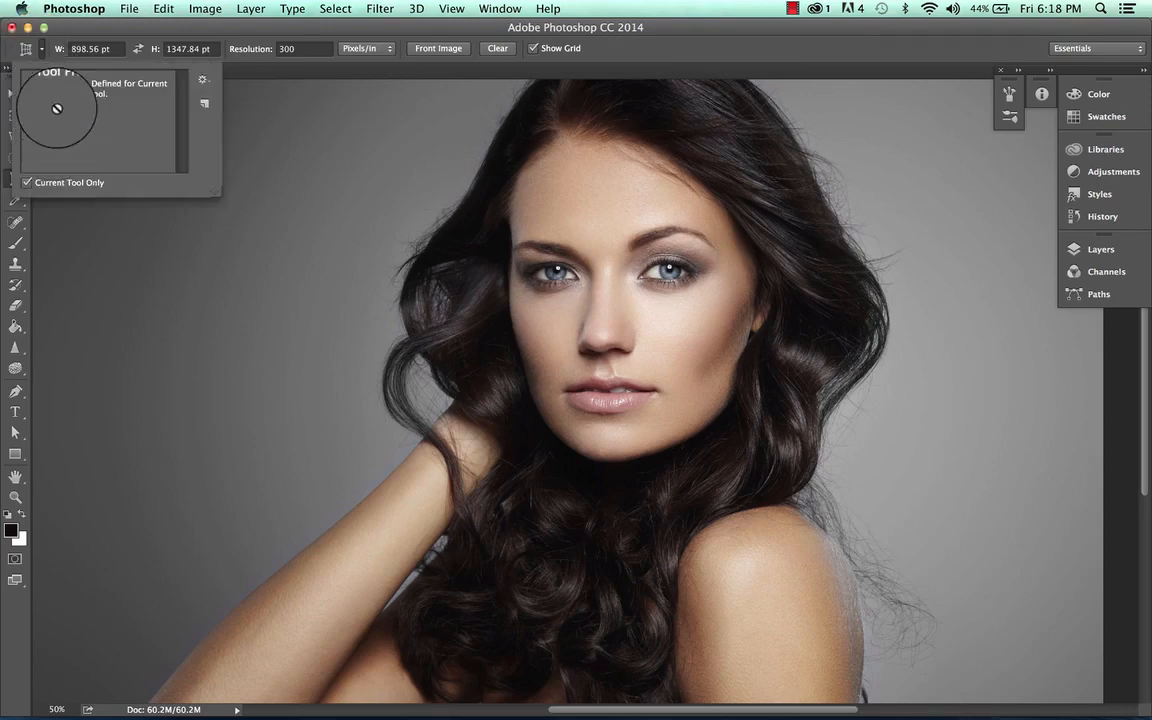
pyautogui.click(40, 44)
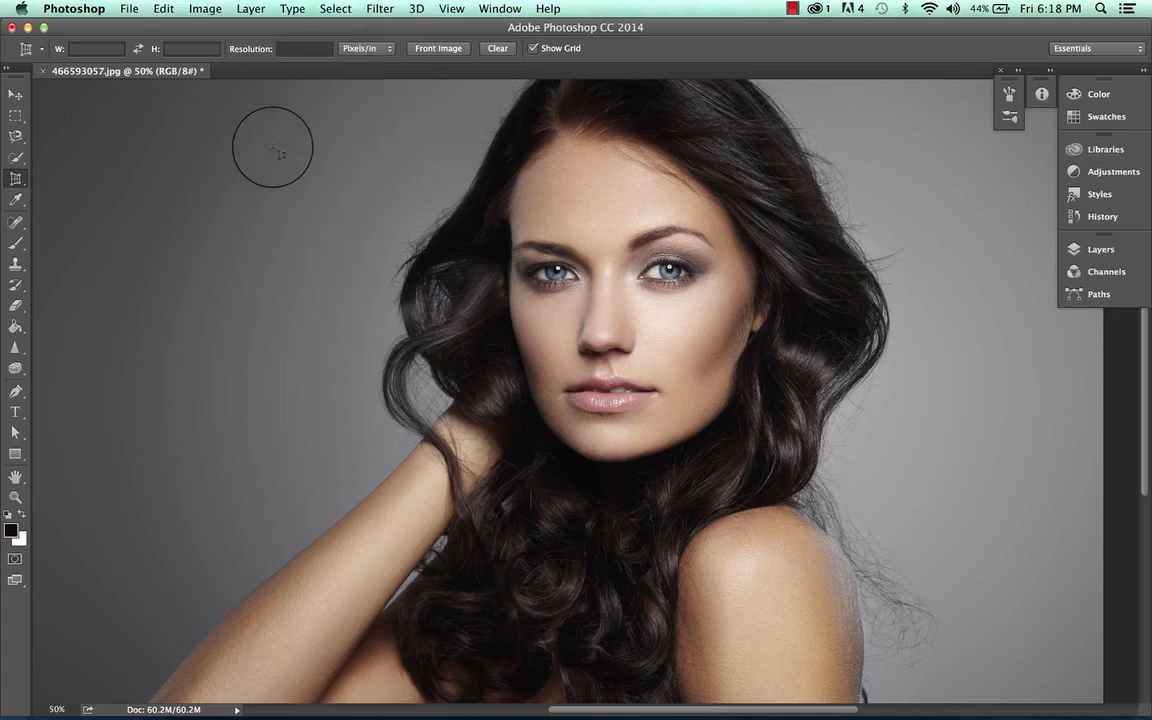
# Step: Draw a crop box around the woman's face and extend its top edge upward over her hair
pyautogui.moveTo(271, 137)
pyautogui.mouseDown()
pyautogui.moveTo(412, 246)
pyautogui.moveTo(663, 334)
pyautogui.moveTo(830, 486)
pyautogui.moveTo(917, 480)
pyautogui.moveTo(905, 474)
pyautogui.mouseUp()
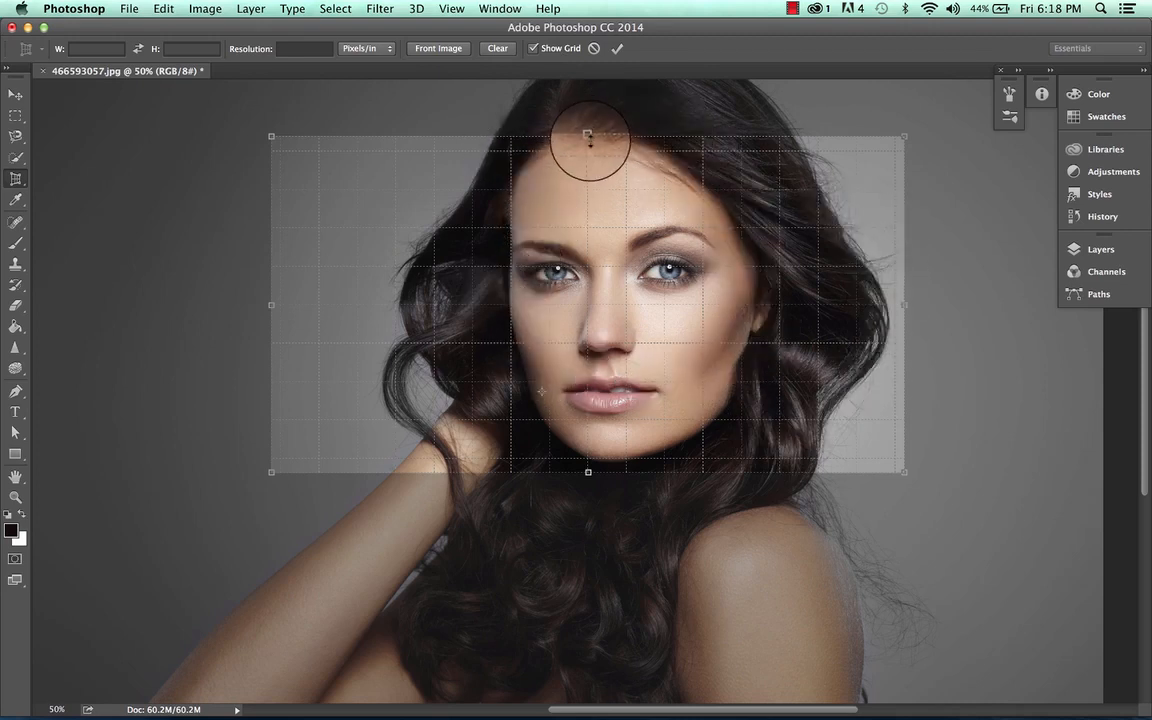
pyautogui.moveTo(588, 136); pyautogui.dragTo(587, 107)
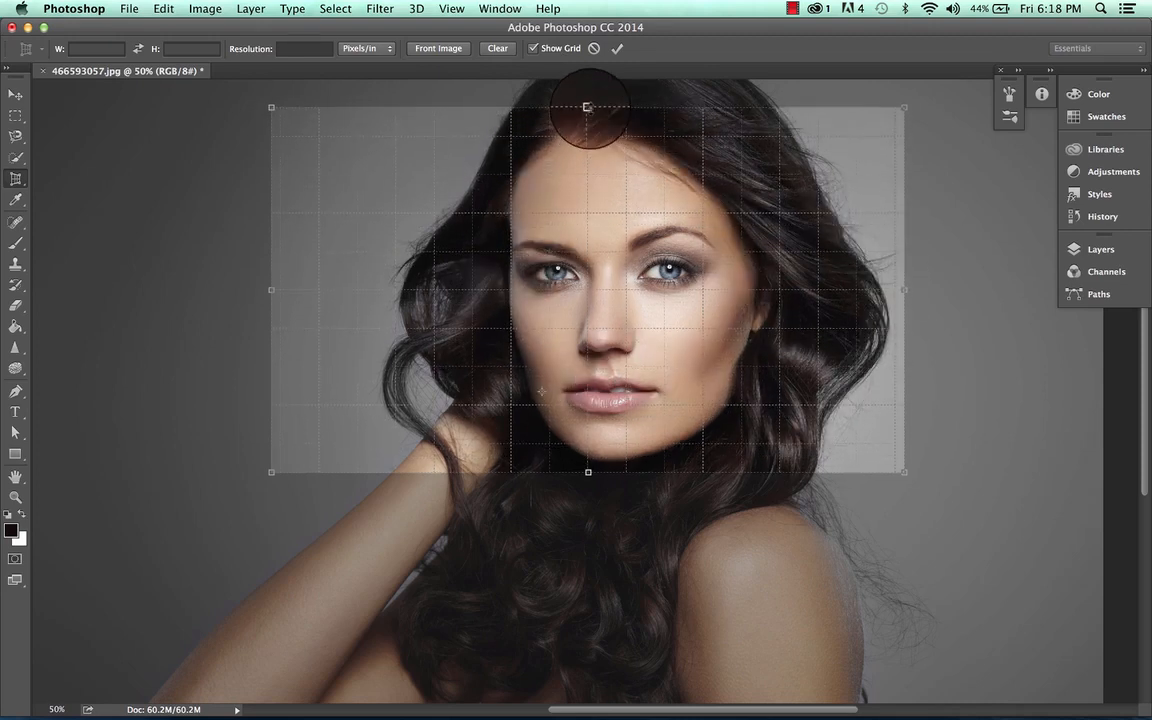
pyautogui.click(533, 48)
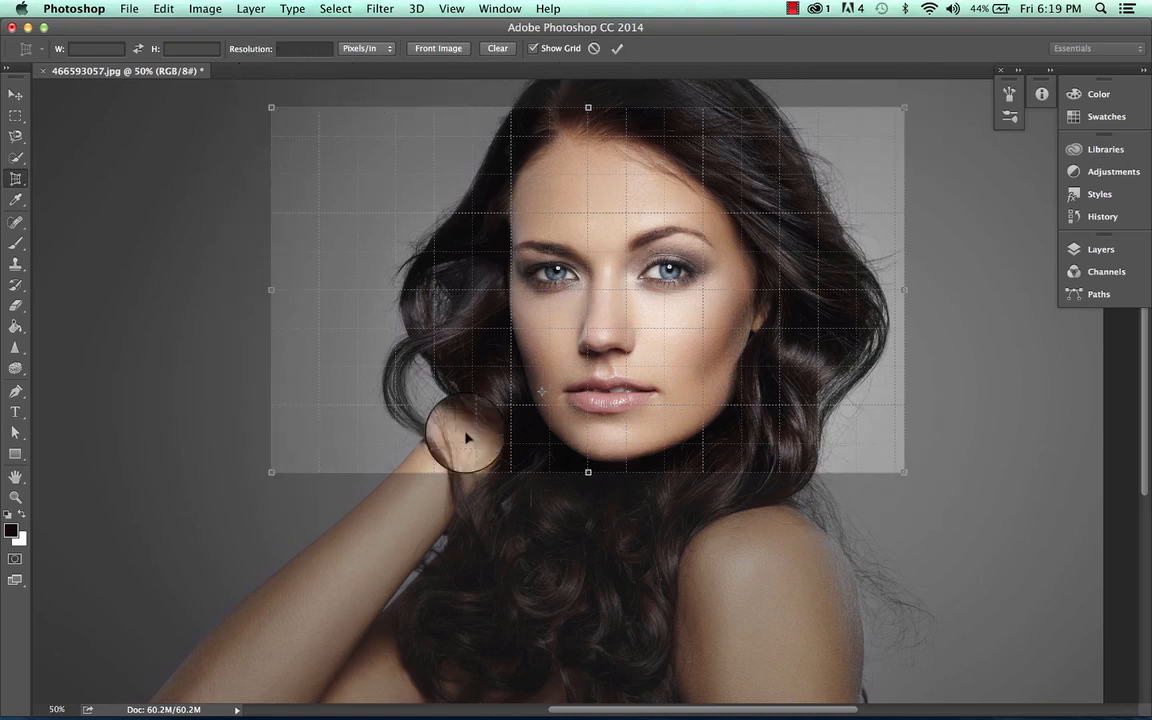
pyautogui.press('super+minus')
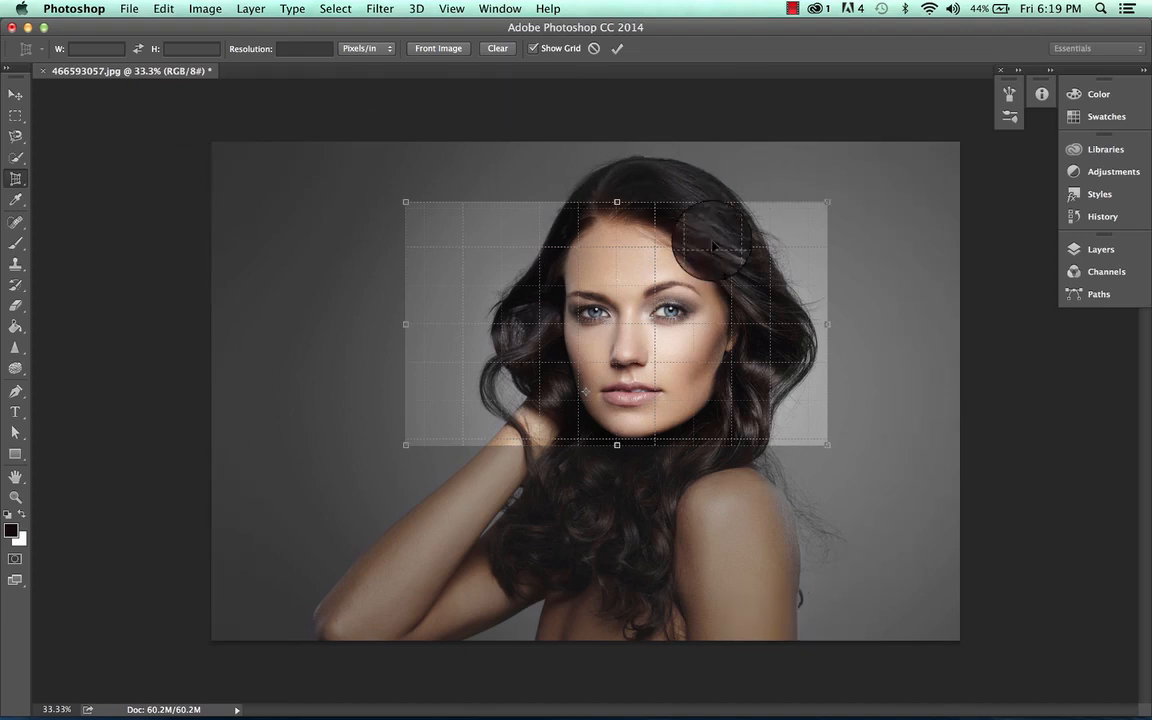
pyautogui.moveTo(617, 196)
pyautogui.mouseDown()
pyautogui.moveTo(617, 162)
pyautogui.moveTo(616, 184)
pyautogui.mouseUp()
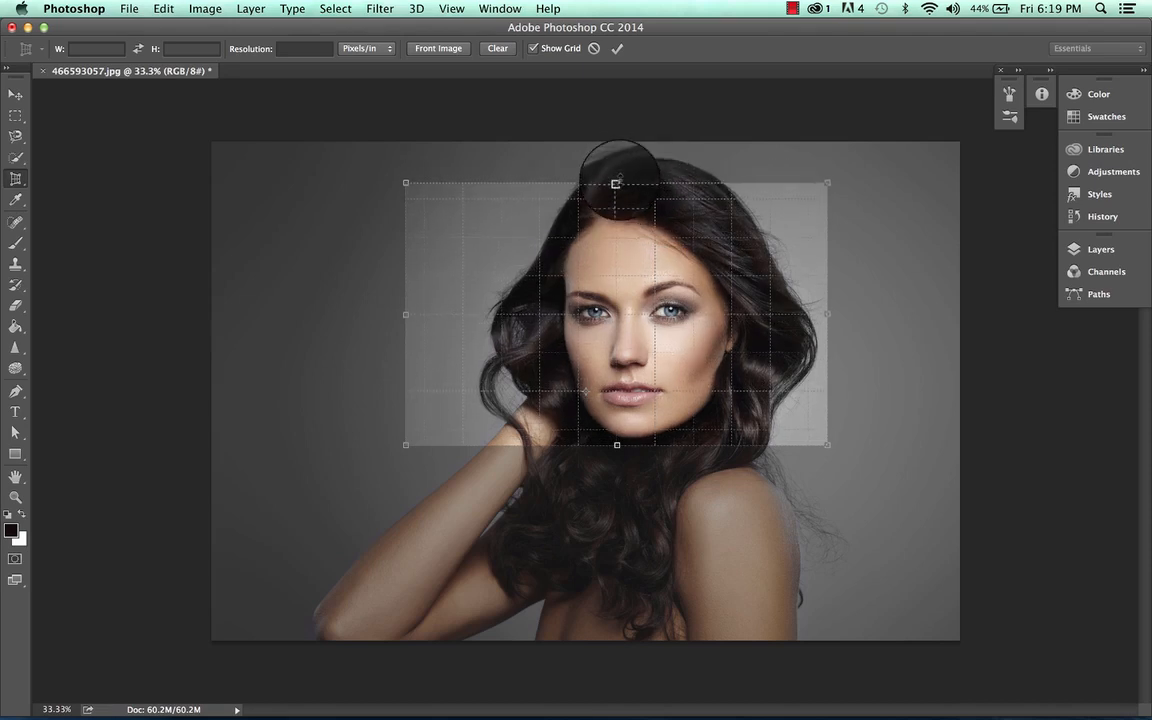
# Step: Set the crop resolution to 300 Pixels/in
pyautogui.click(378, 51)
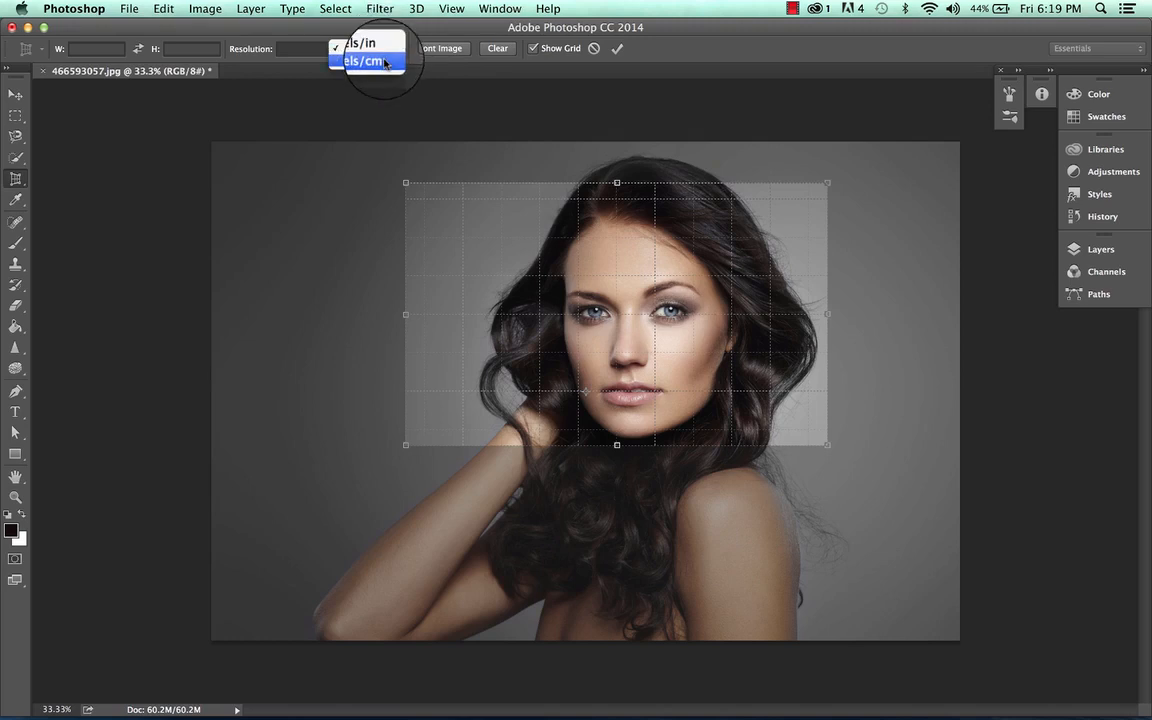
pyautogui.click(360, 44)
pyautogui.click(303, 51)
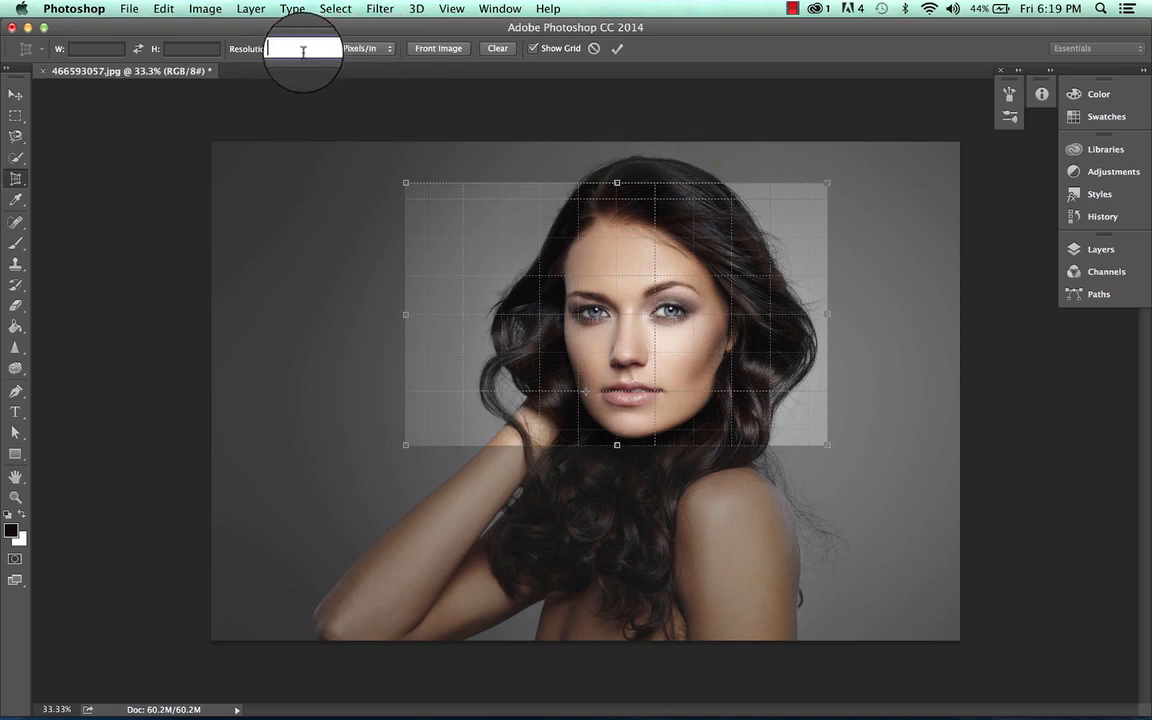
pyautogui.write('300')
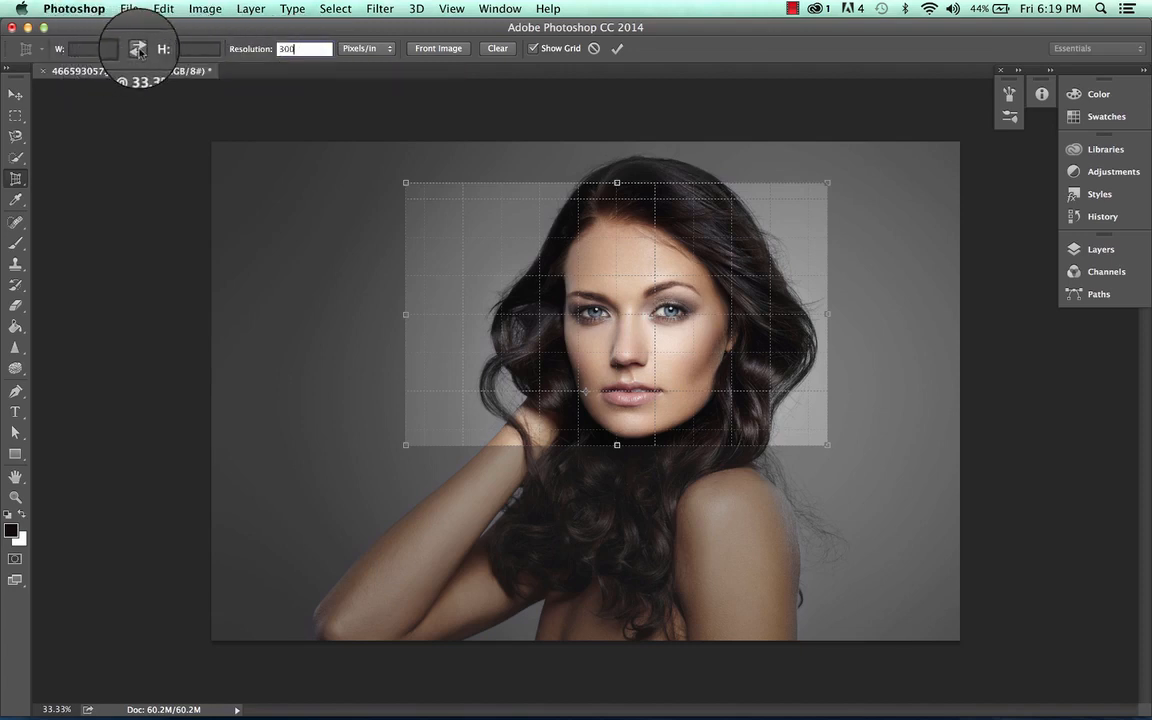
# Step: Pull the crop box's four corners inward into a tapered trapezoid and apply the perspective crop
pyautogui.click(92, 49)
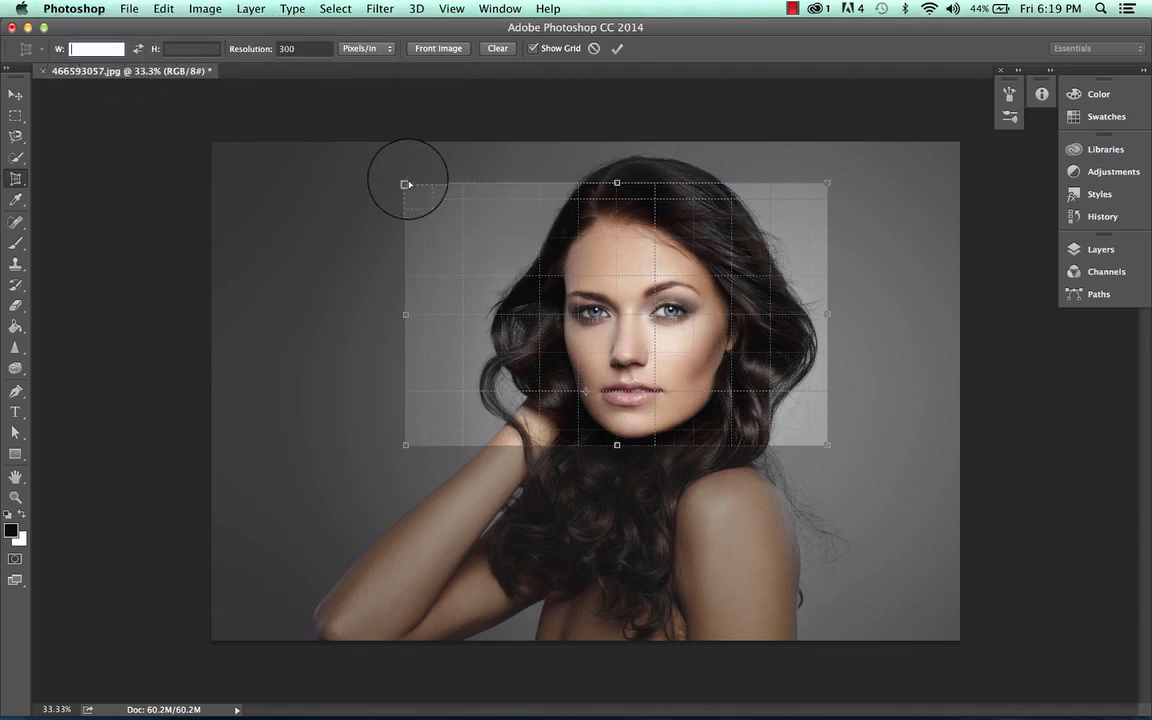
pyautogui.moveTo(407, 185)
pyautogui.mouseDown()
pyautogui.moveTo(455, 220)
pyautogui.moveTo(460, 209)
pyautogui.moveTo(421, 200)
pyautogui.mouseUp()
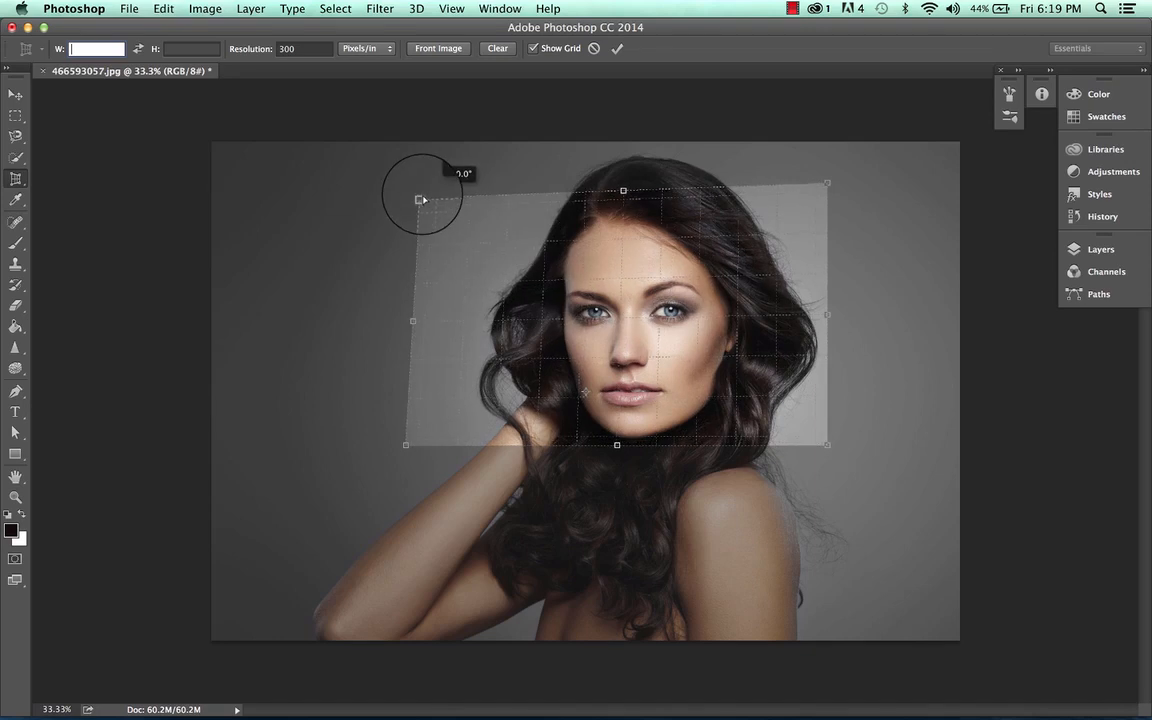
pyautogui.moveTo(829, 454); pyautogui.dragTo(731, 408)
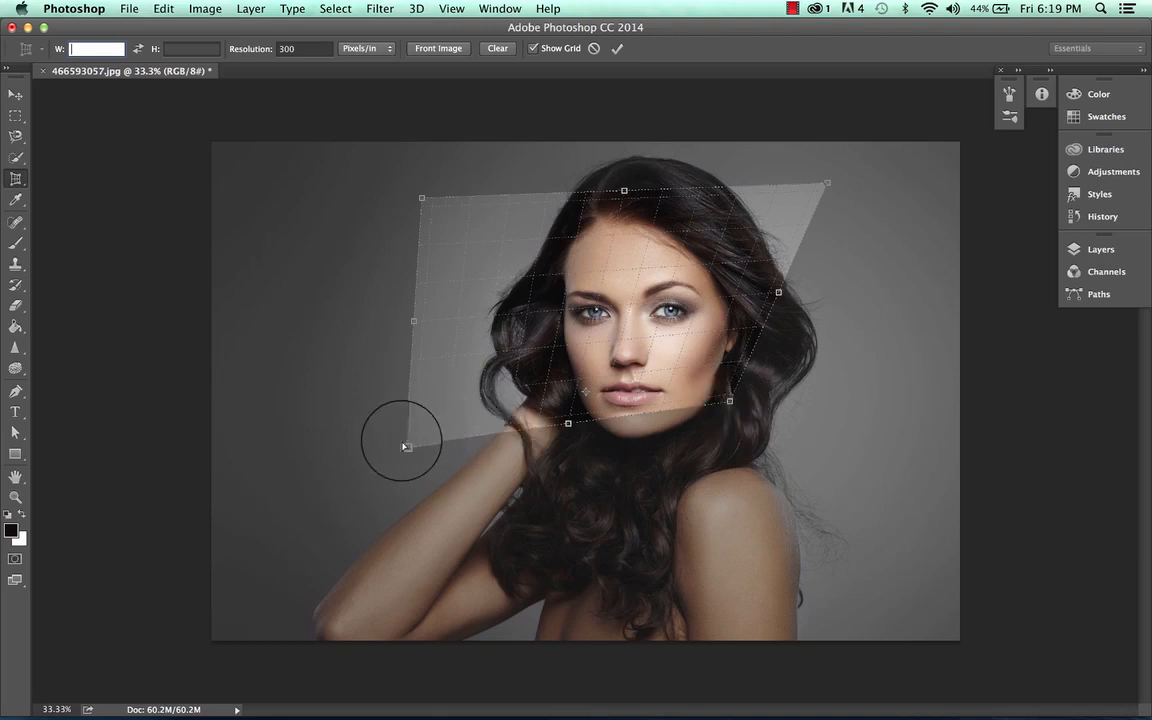
pyautogui.moveTo(405, 444); pyautogui.dragTo(486, 405)
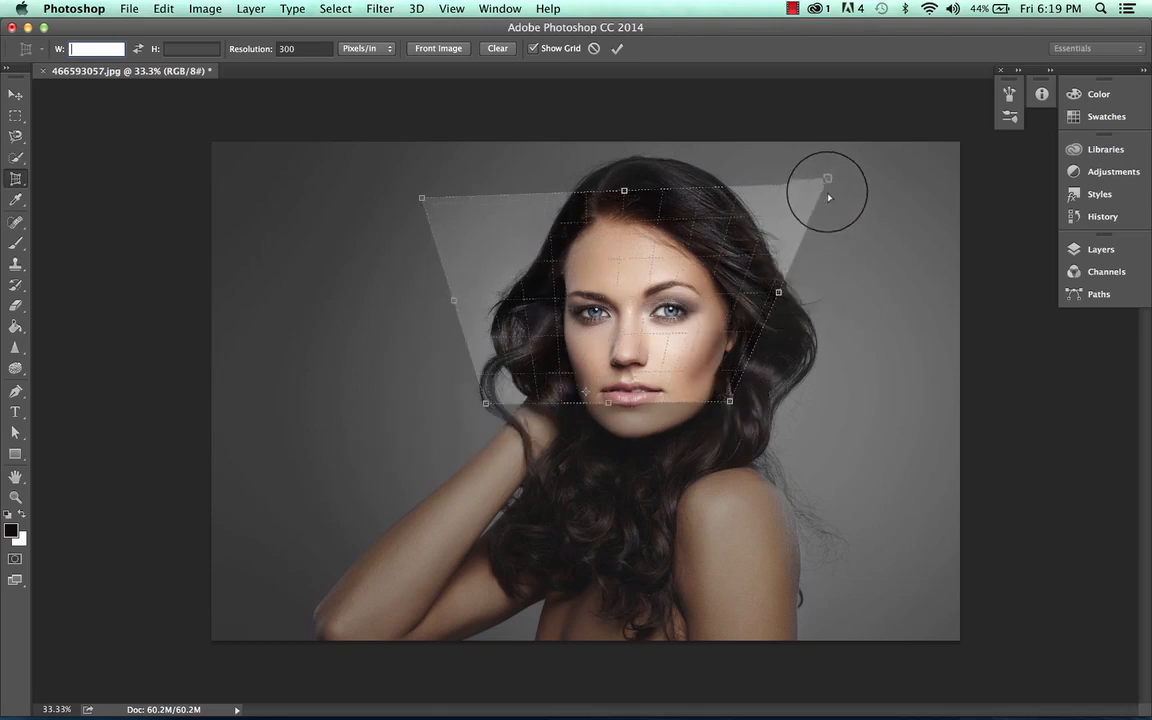
pyautogui.moveTo(833, 174); pyautogui.dragTo(771, 190)
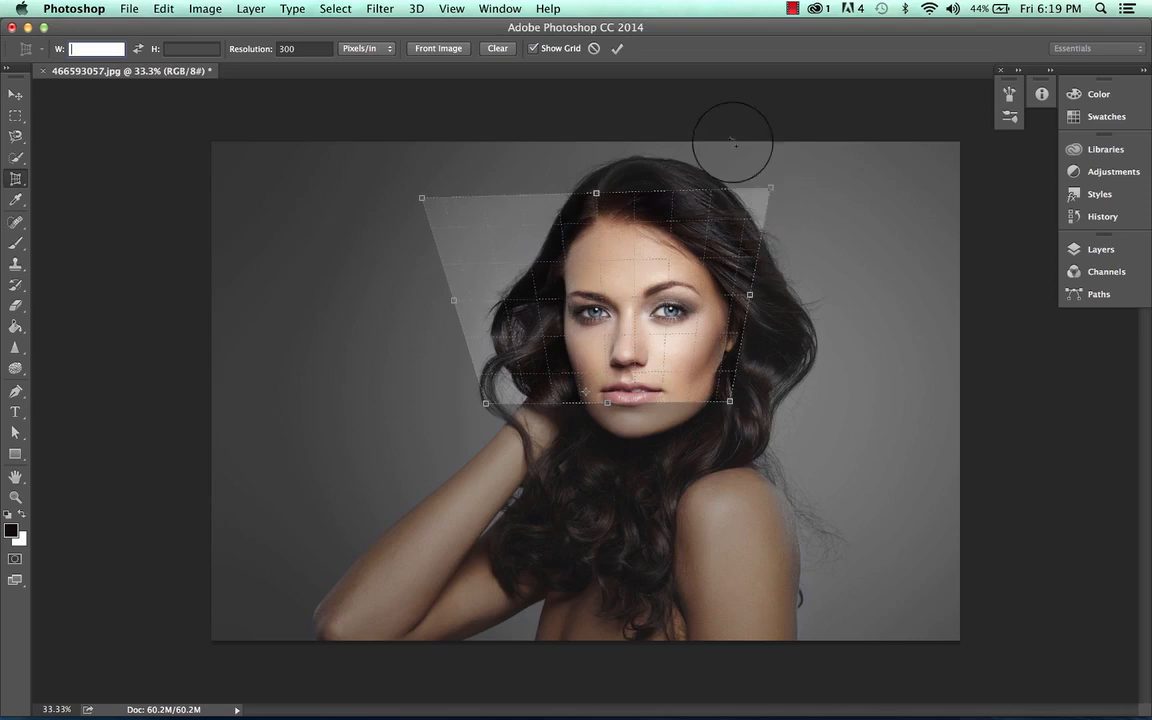
pyautogui.click(617, 49)
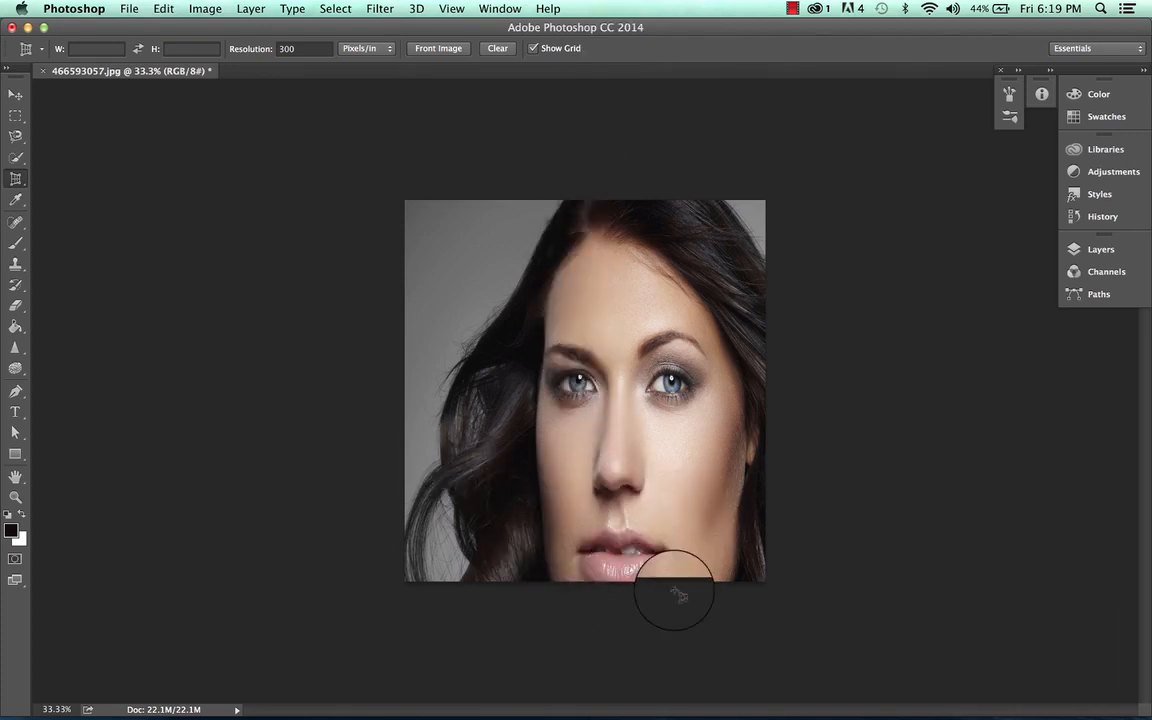
# Step: Undo the perspective crop
pyautogui.press('super+equal')
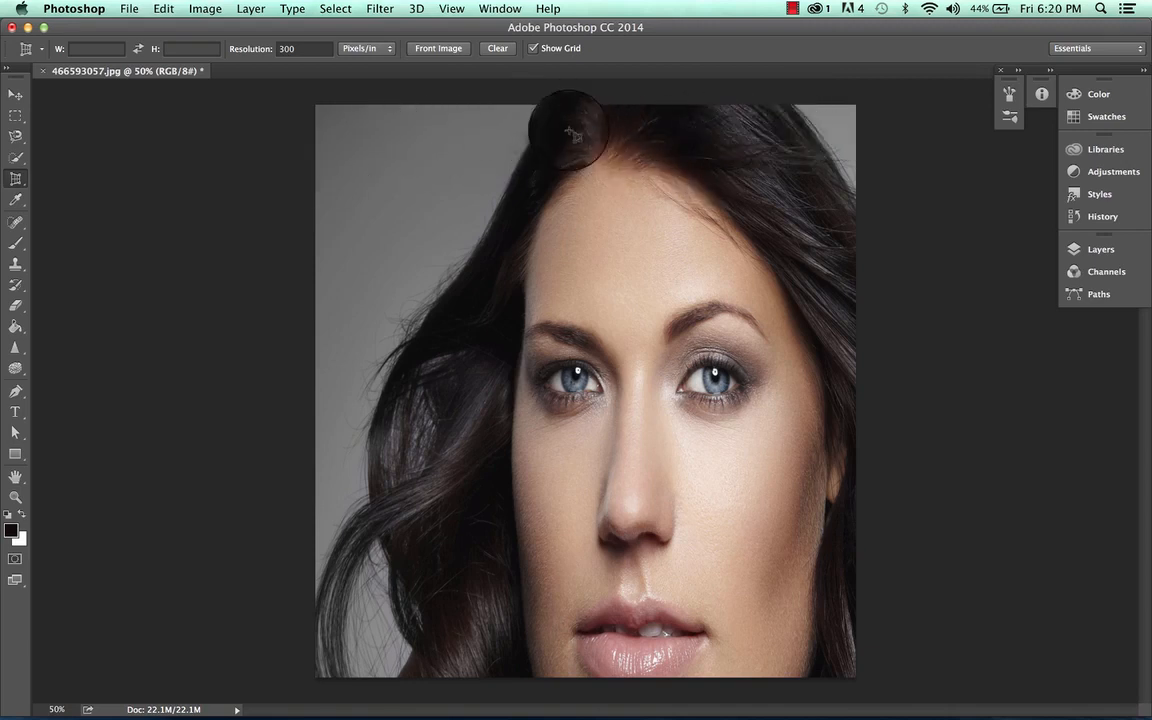
pyautogui.press('super+z')
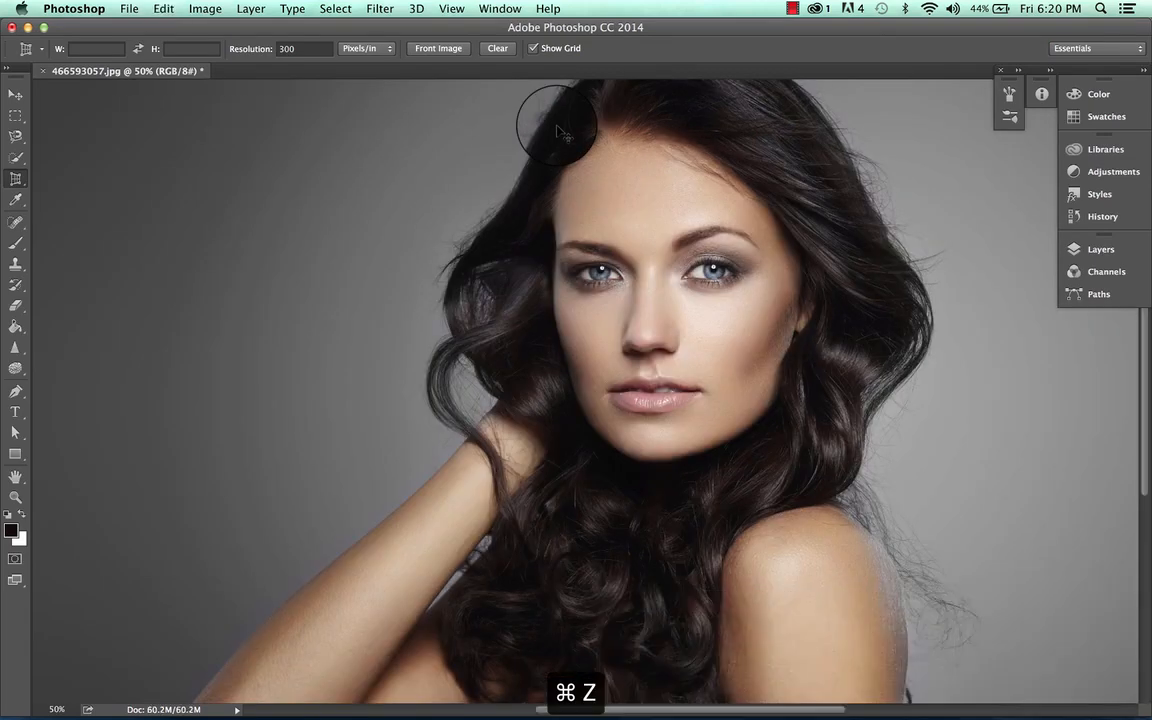
pyautogui.hscroll(3, 561, 130)
pyautogui.scroll(3, 561, 130)
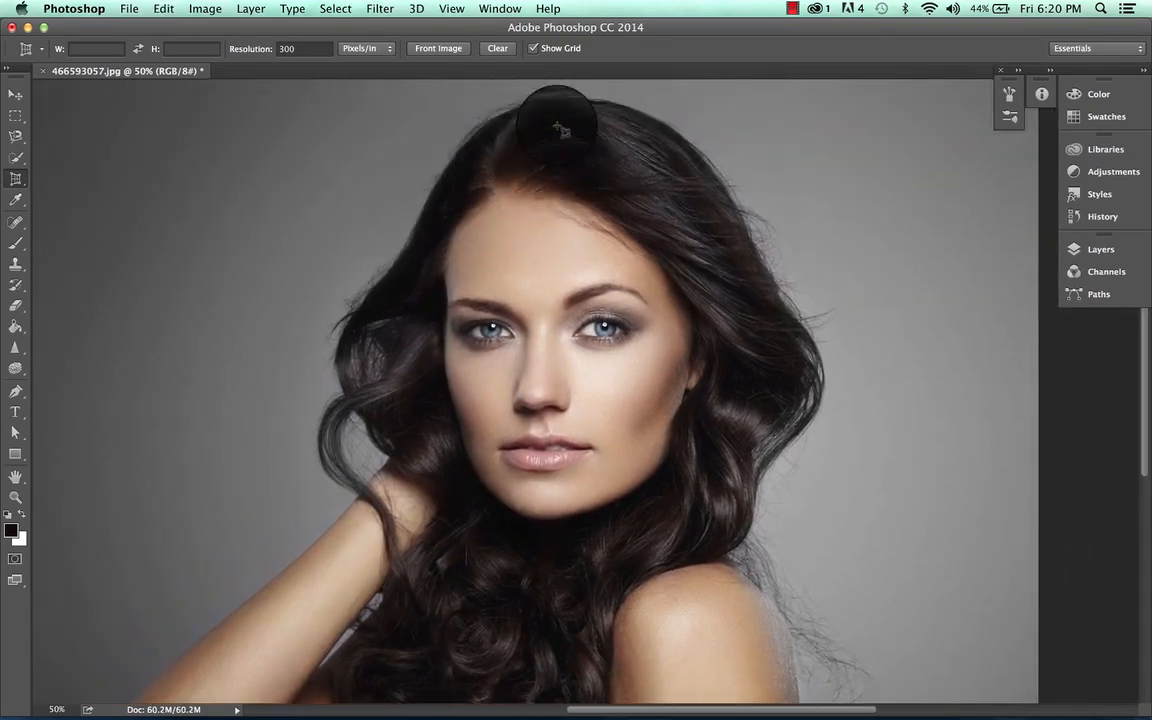
# Step: Draw a tall crop box around the head and apply the crop
pyautogui.moveTo(394, 87); pyautogui.dragTo(741, 530)
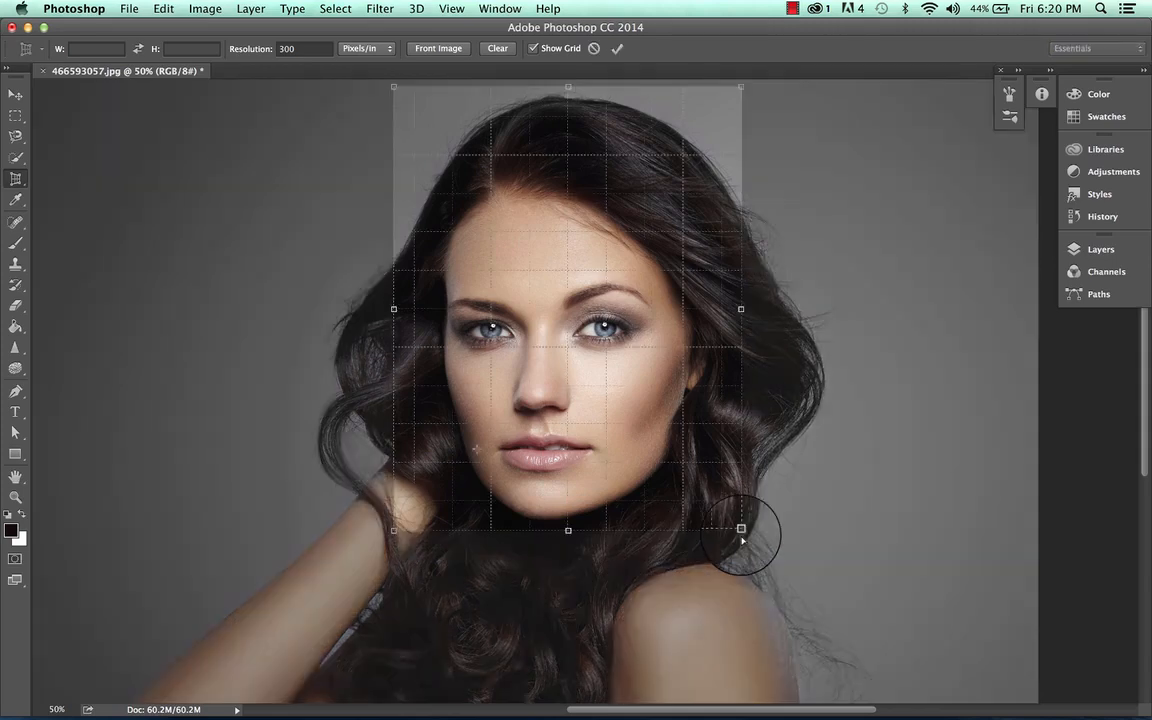
pyautogui.click(618, 48)
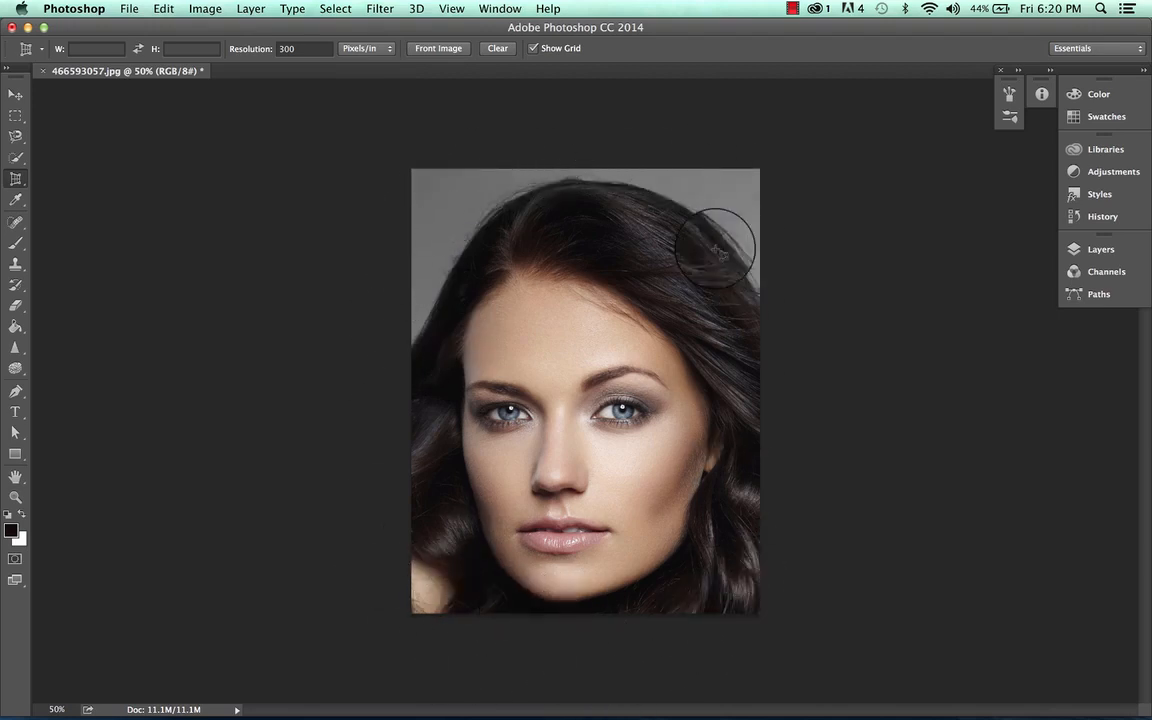
# Step: Undo the crop
pyautogui.moveTo(24, 178); pyautogui.dragTo(73, 177)
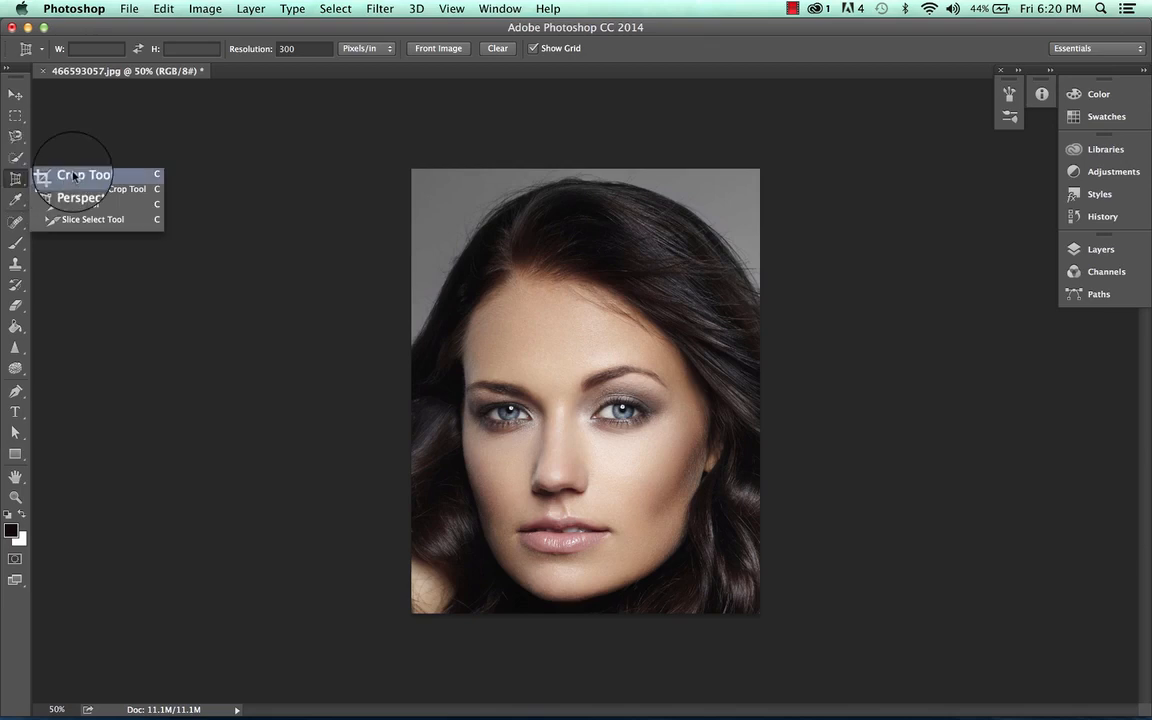
pyautogui.click(279, 121)
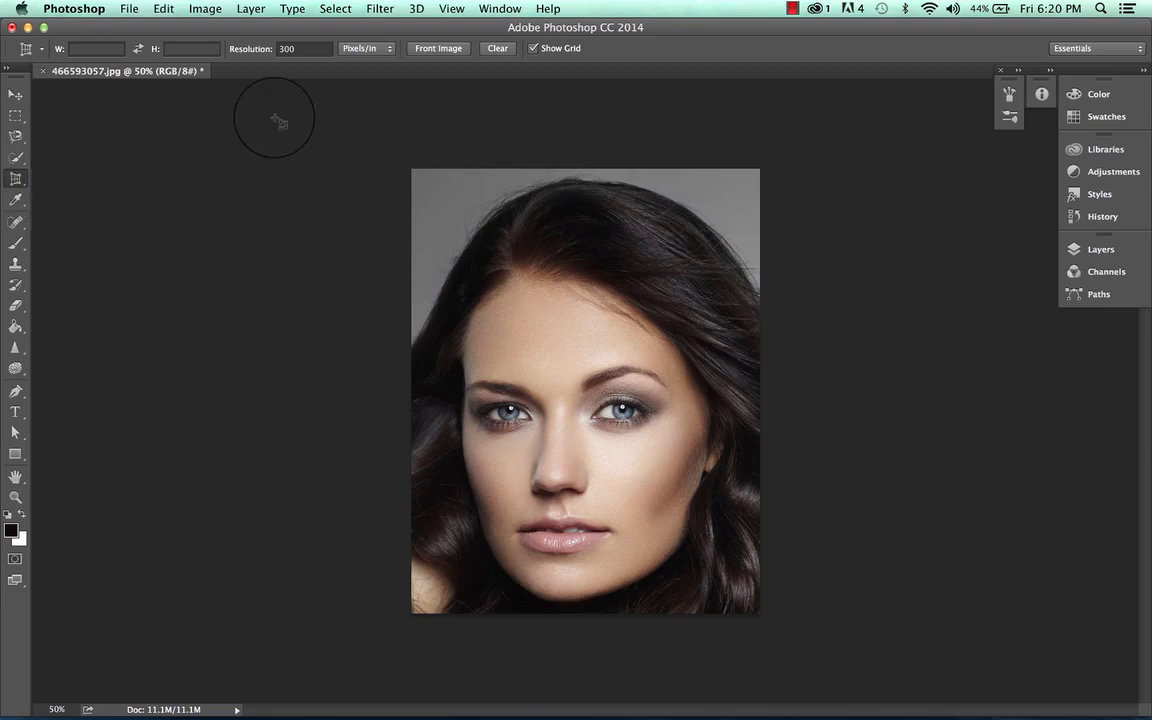
pyautogui.press('super+z')
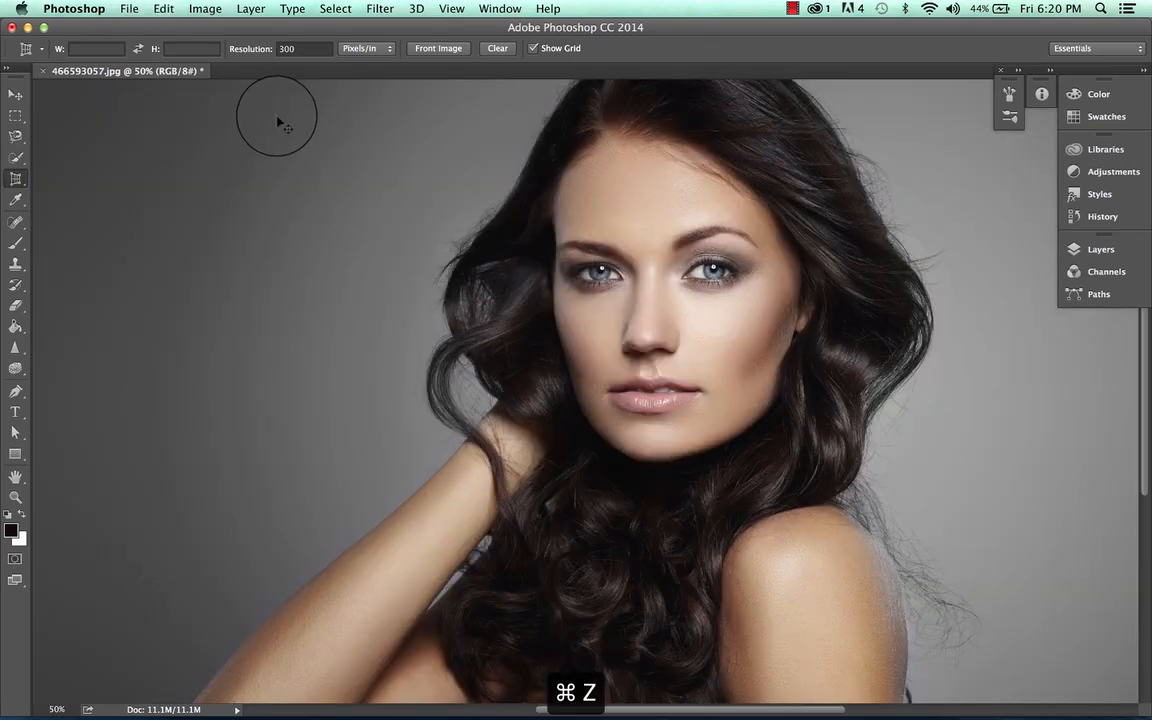
# Step: Define a four-corner perspective crop area in the background left of the head
pyautogui.click(28, 51)
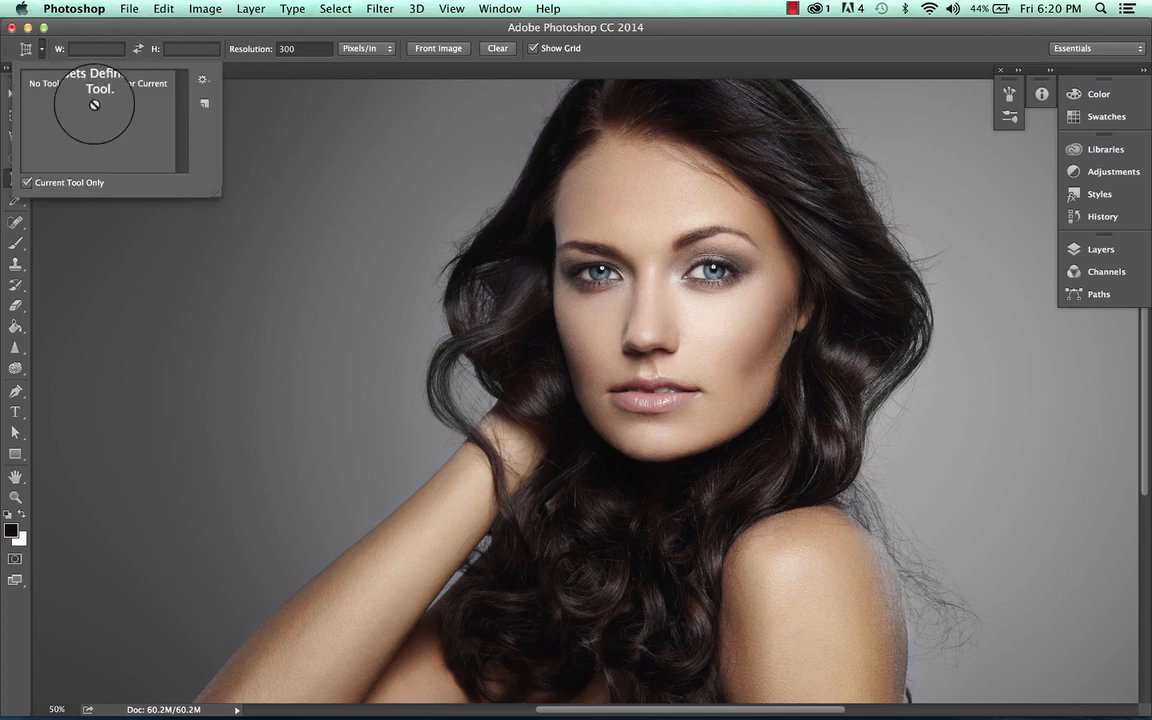
pyautogui.click(379, 97)
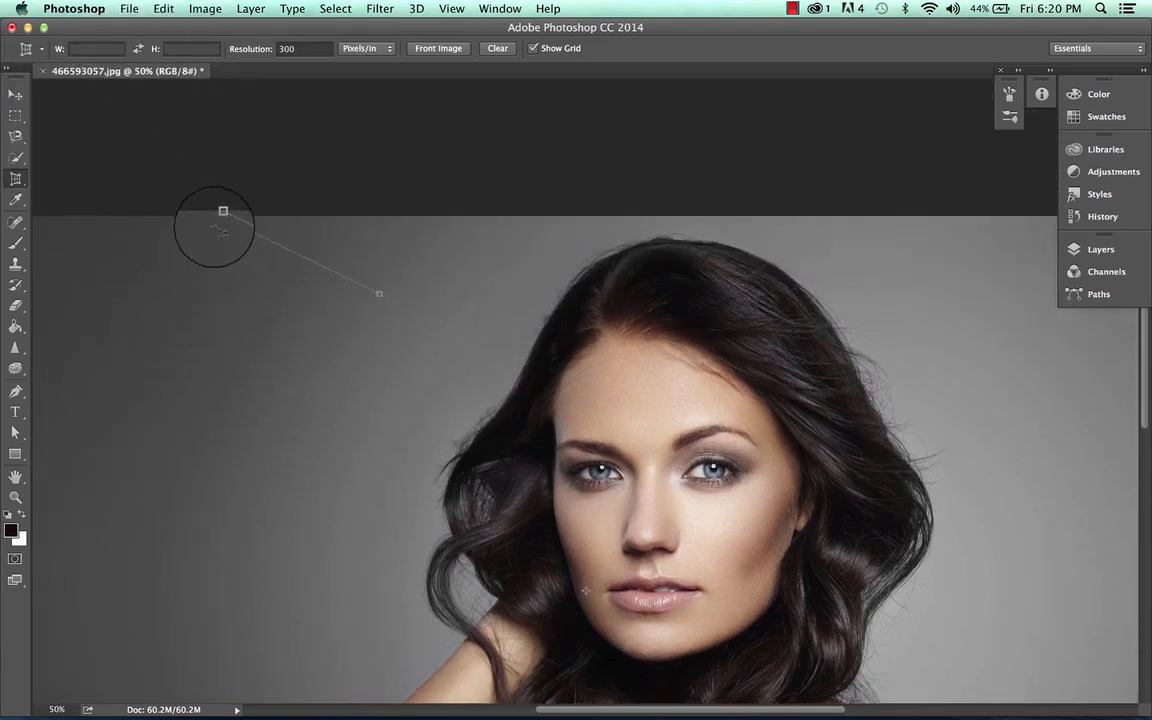
pyautogui.click(113, 290)
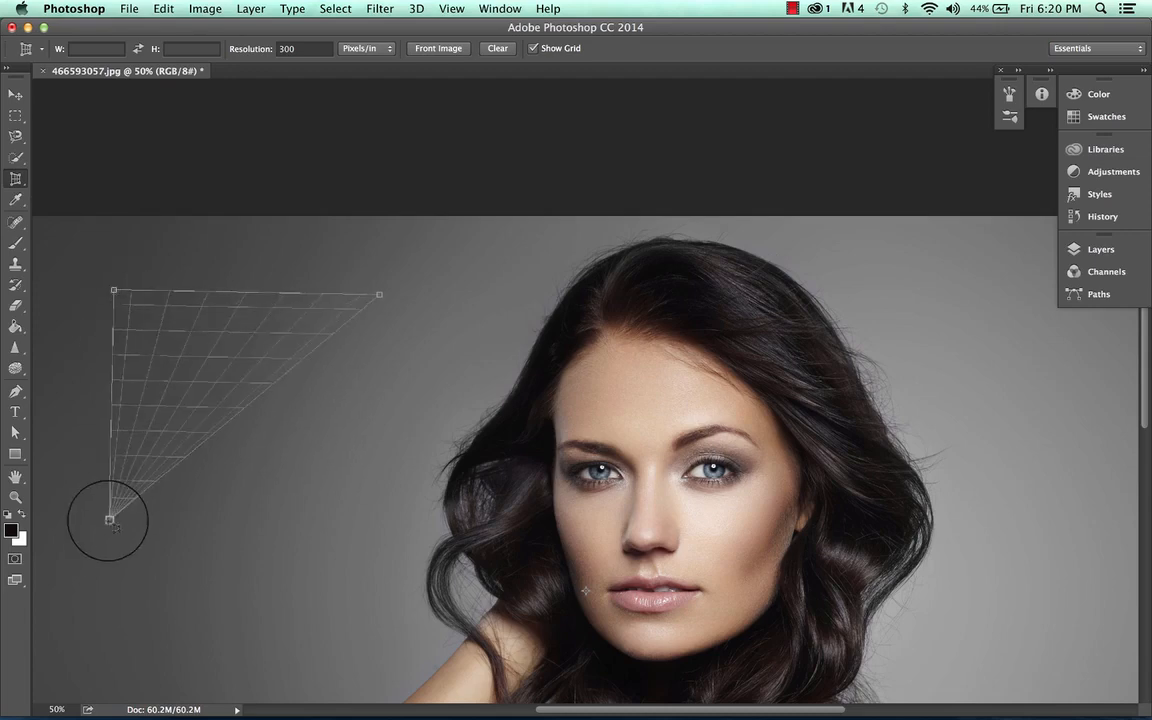
pyautogui.click(102, 608)
pyautogui.click(233, 631)
# Step: Stretch and shift the crop corners across the face into a skewed quadrilateral and apply the perspective crop
pyautogui.moveTo(233, 631); pyautogui.dragTo(1095, 596)
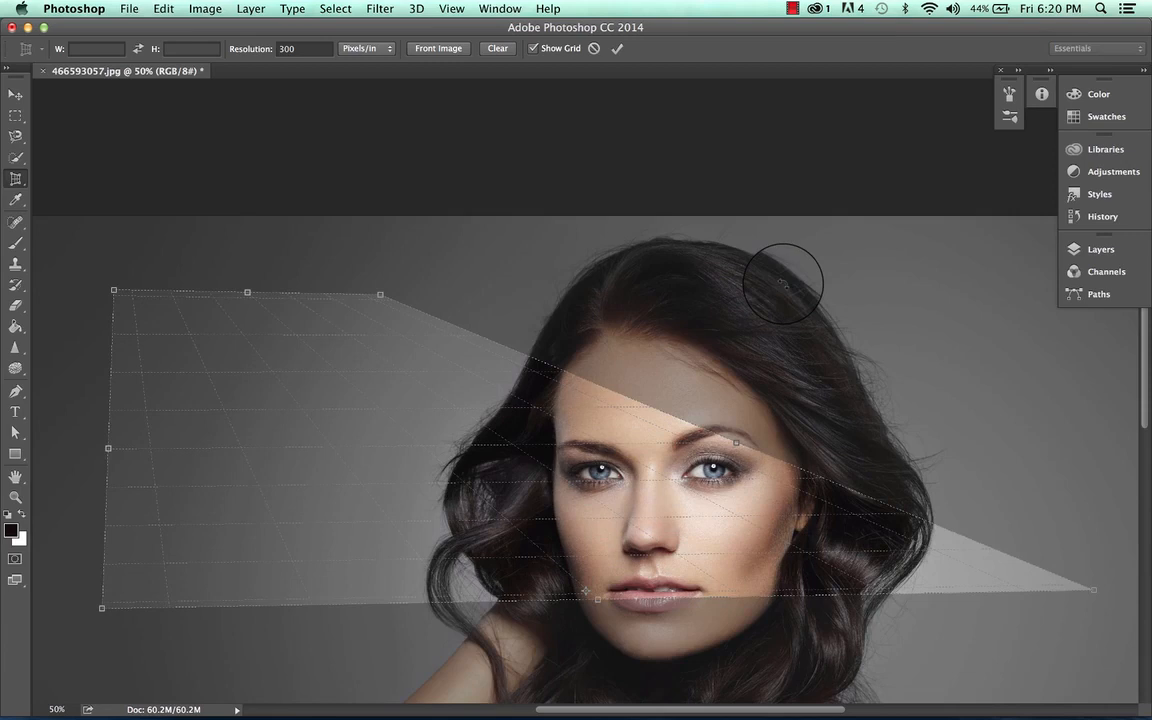
pyautogui.moveTo(495, 293); pyautogui.dragTo(1045, 688)
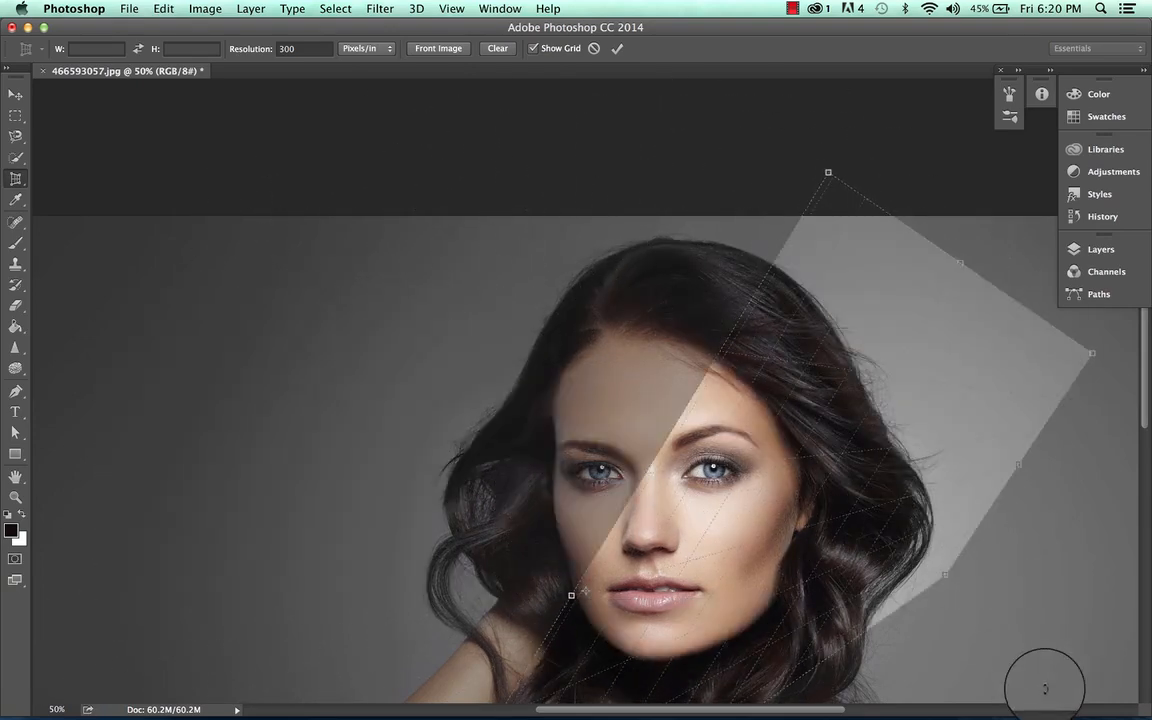
pyautogui.moveTo(840, 450); pyautogui.dragTo(600, 470)
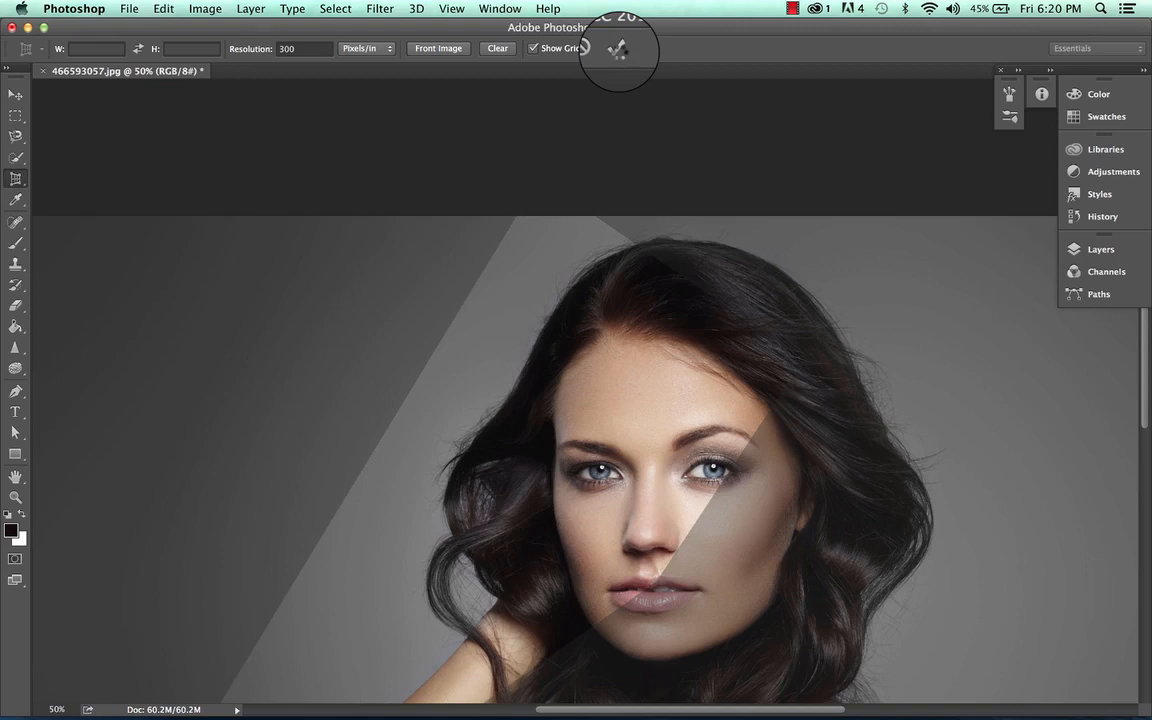
pyautogui.click(617, 48)
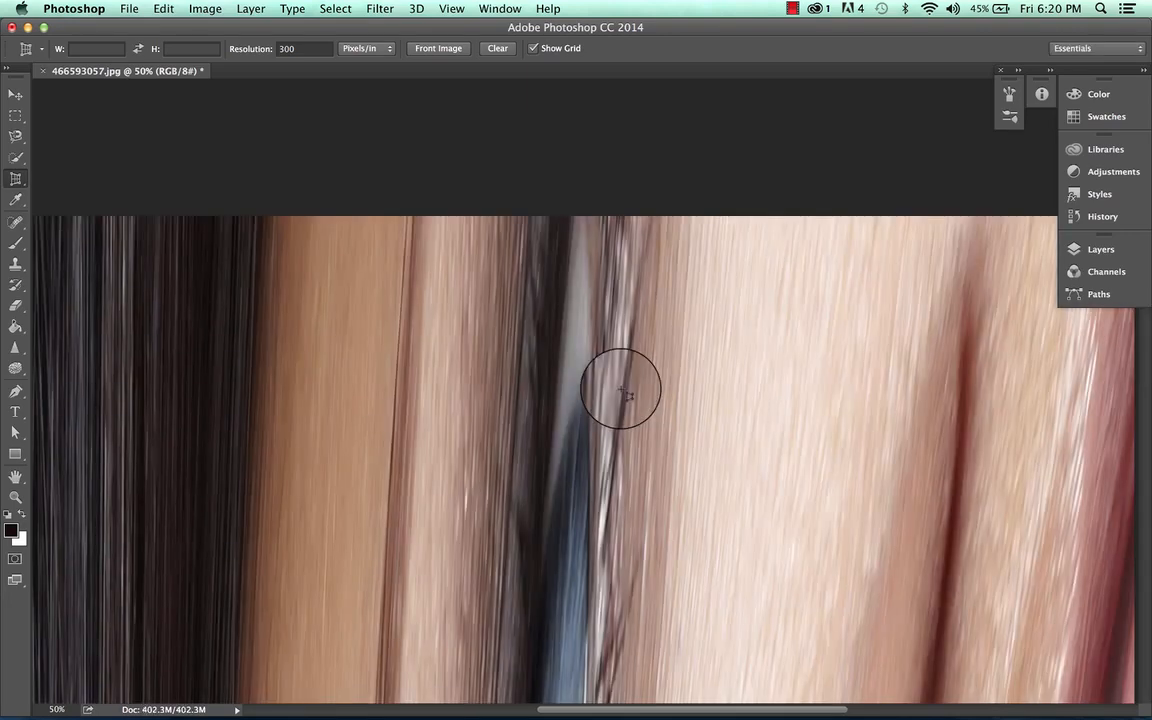
# Step: Zoom out to examine the whole stretched result of the perspective crop
pyautogui.press('super+minus')
pyautogui.press('super+minus')
pyautogui.press('super+minus')
pyautogui.press('super+minus')
pyautogui.press('super+minus')
pyautogui.press('super+minus')
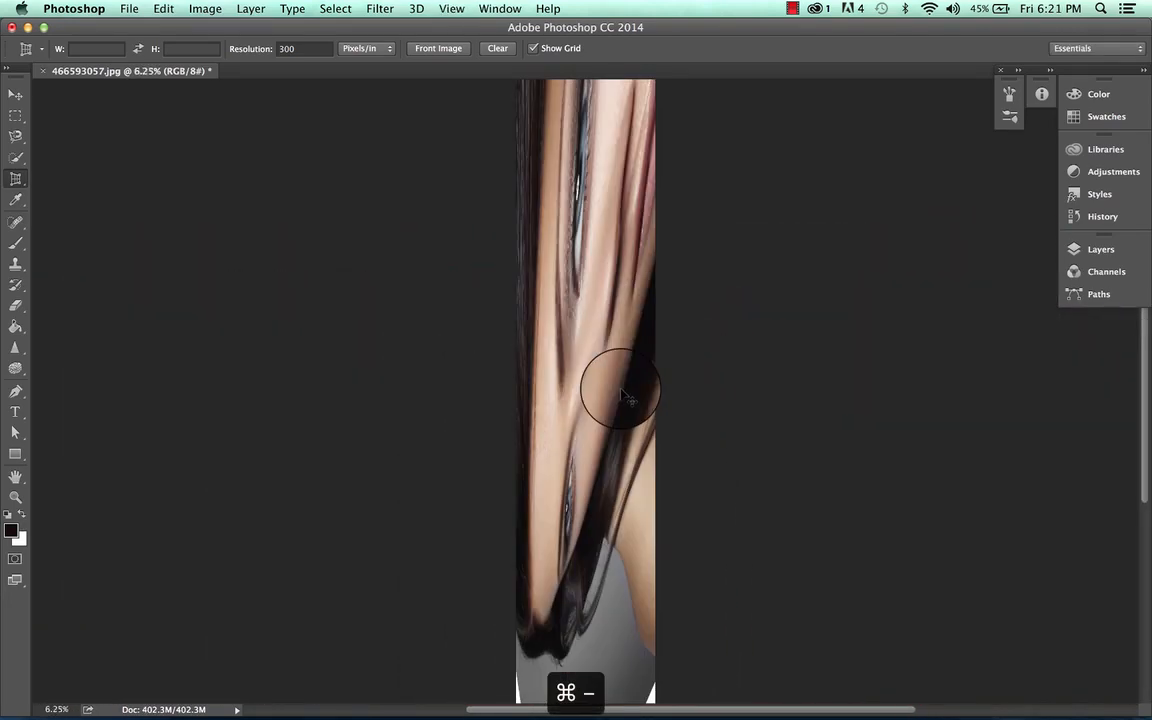
pyautogui.press('super+minus')
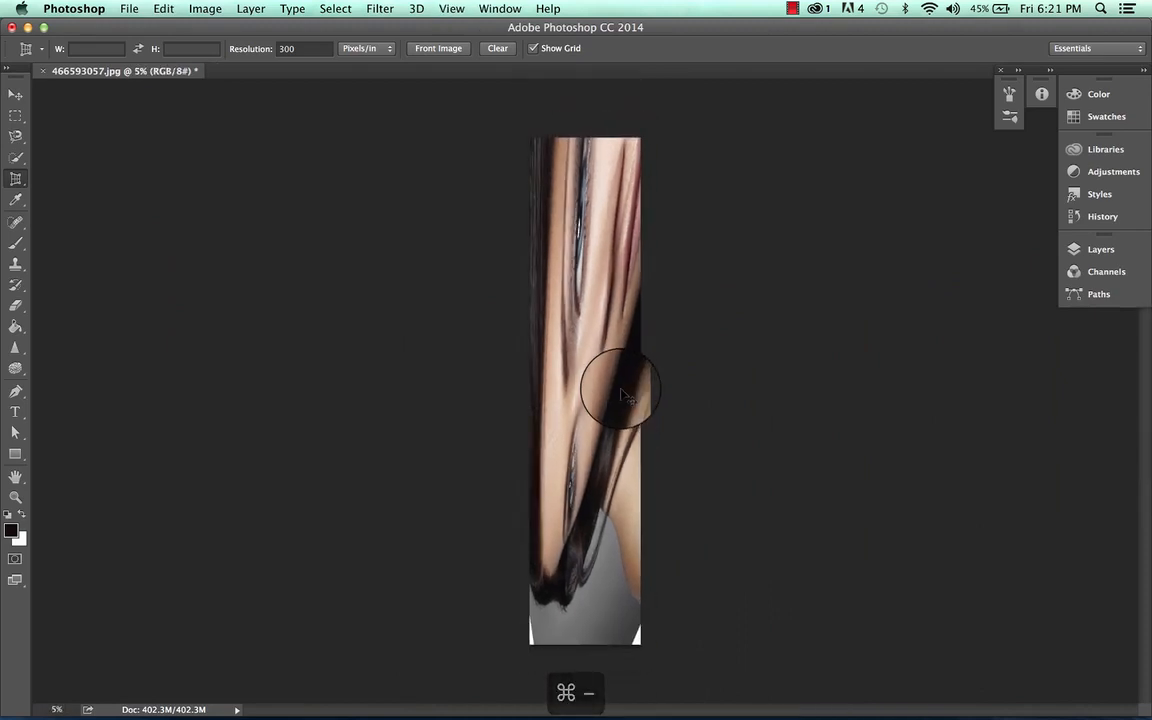
pyautogui.press('super+plus')
pyautogui.press('super+minus')
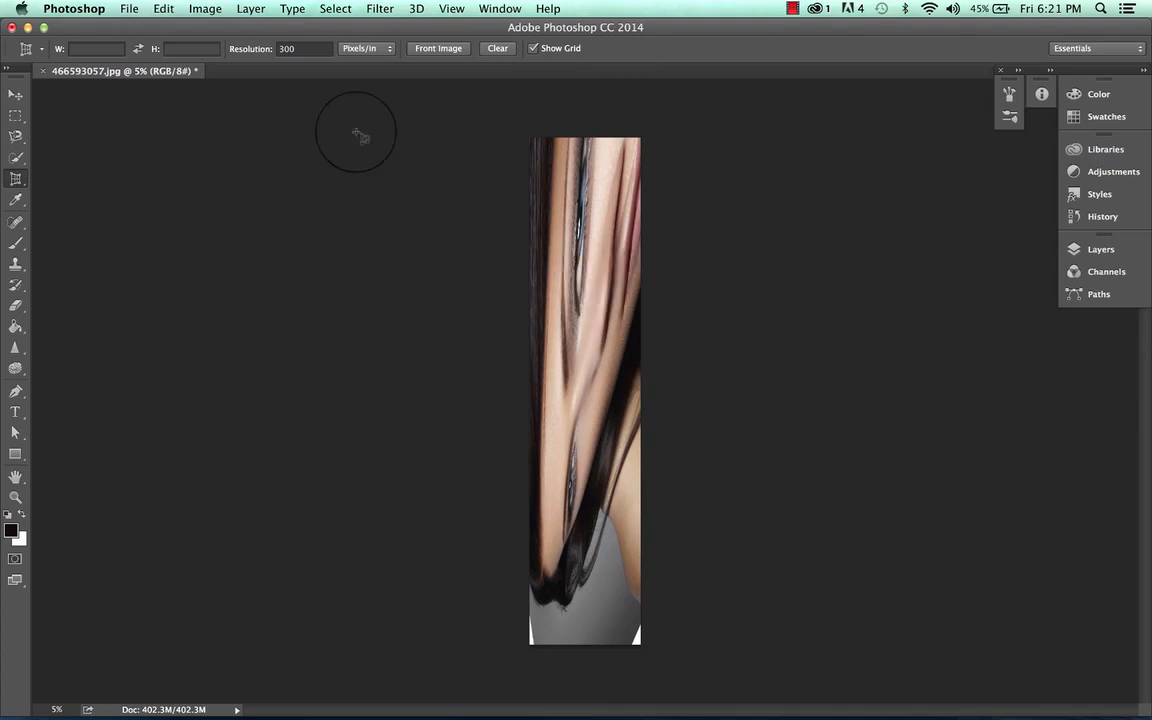
# Step: Undo the perspective crop and zoom back in on the photo
pyautogui.press('super+z')
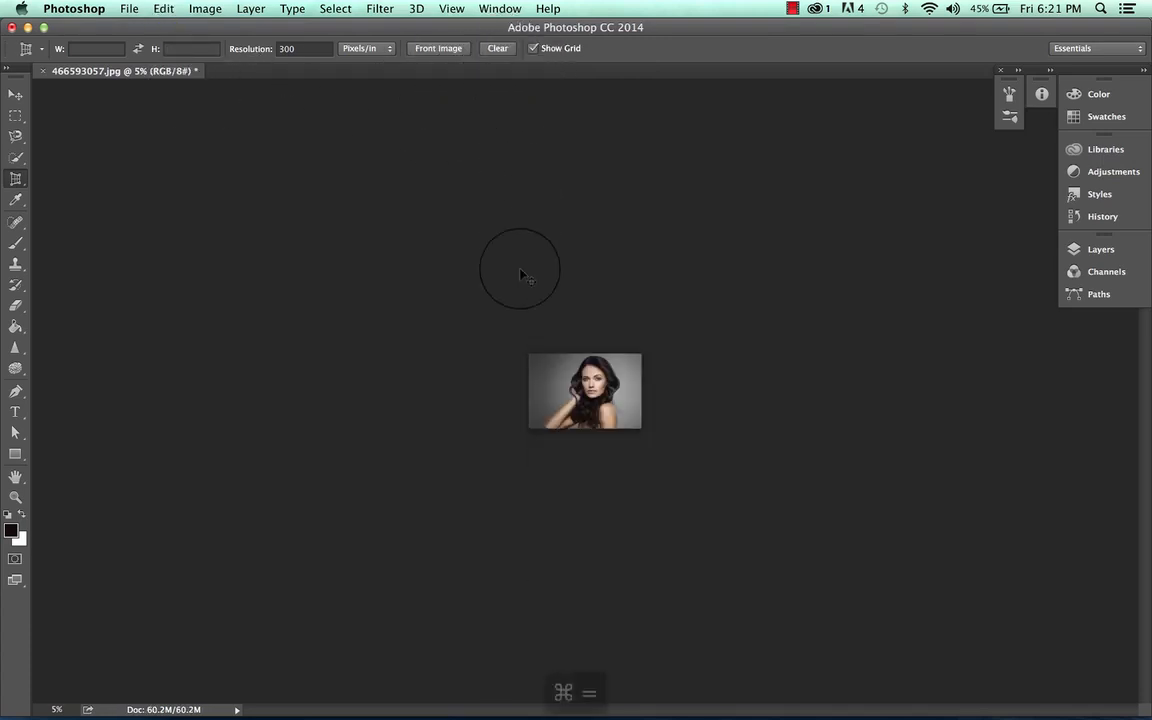
pyautogui.press('super+equal')
pyautogui.press('super+equal')
pyautogui.press('super+equal')
pyautogui.press('super+equal')
pyautogui.press('super+equal')
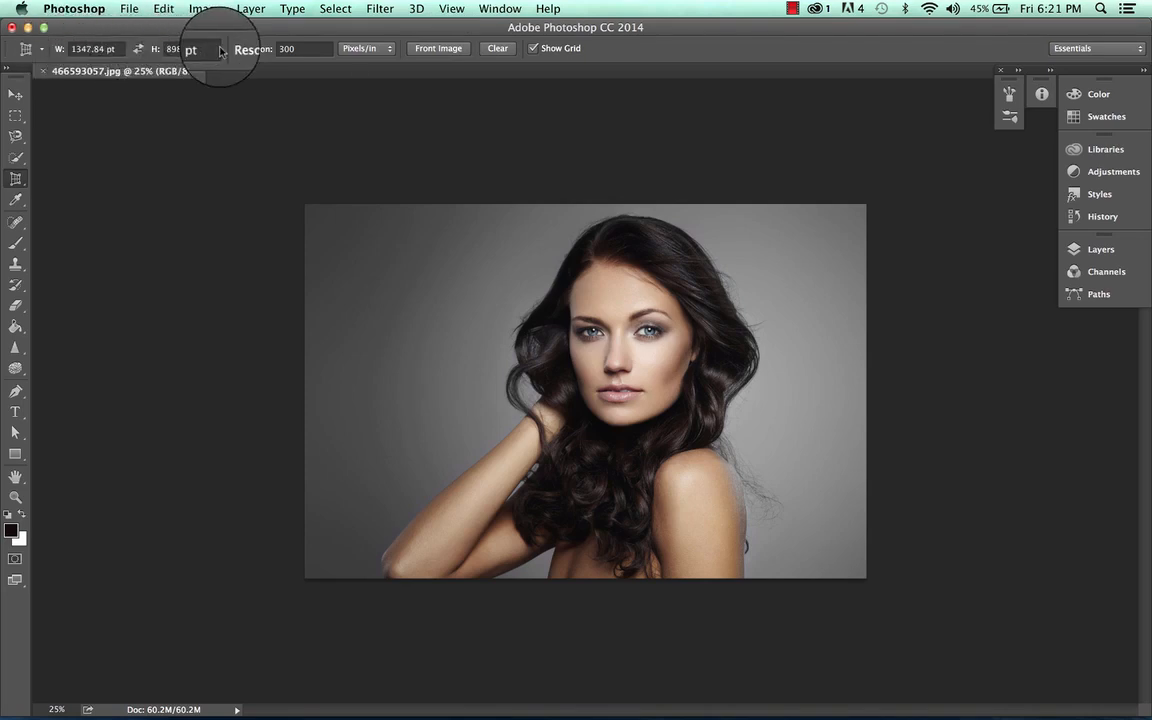
# Step: Open the Image Size dialog to check the photo's dimensions and cancel it
pyautogui.click(206, 8)
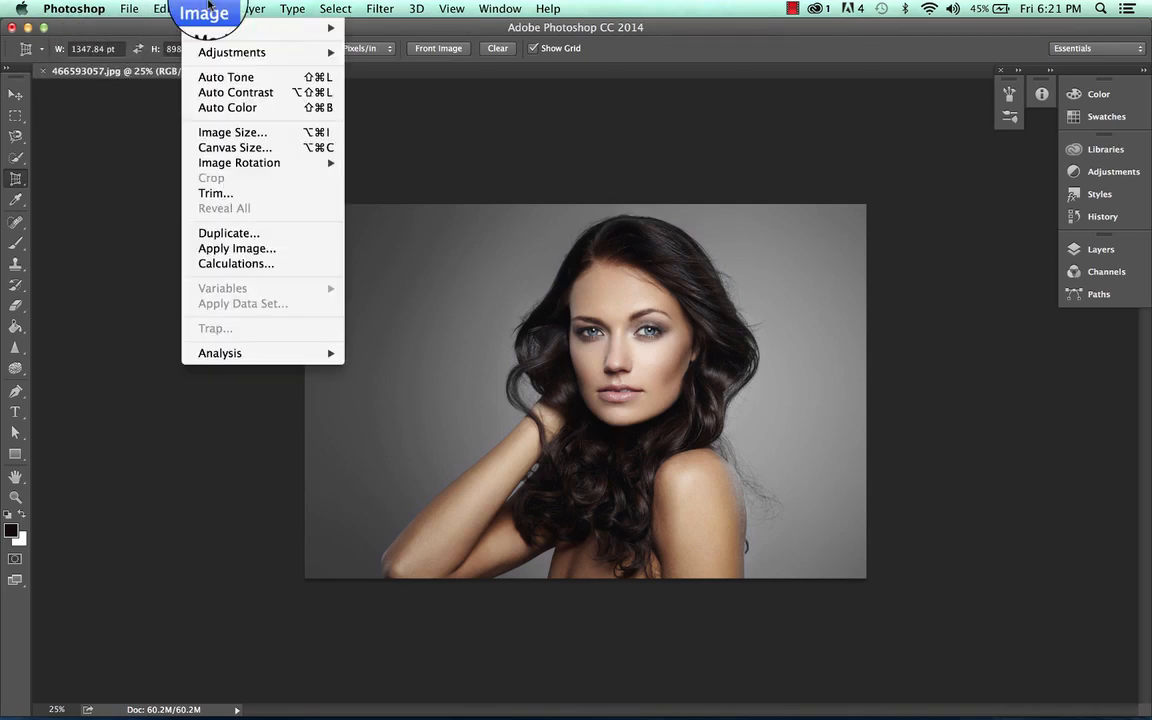
pyautogui.click(230, 132)
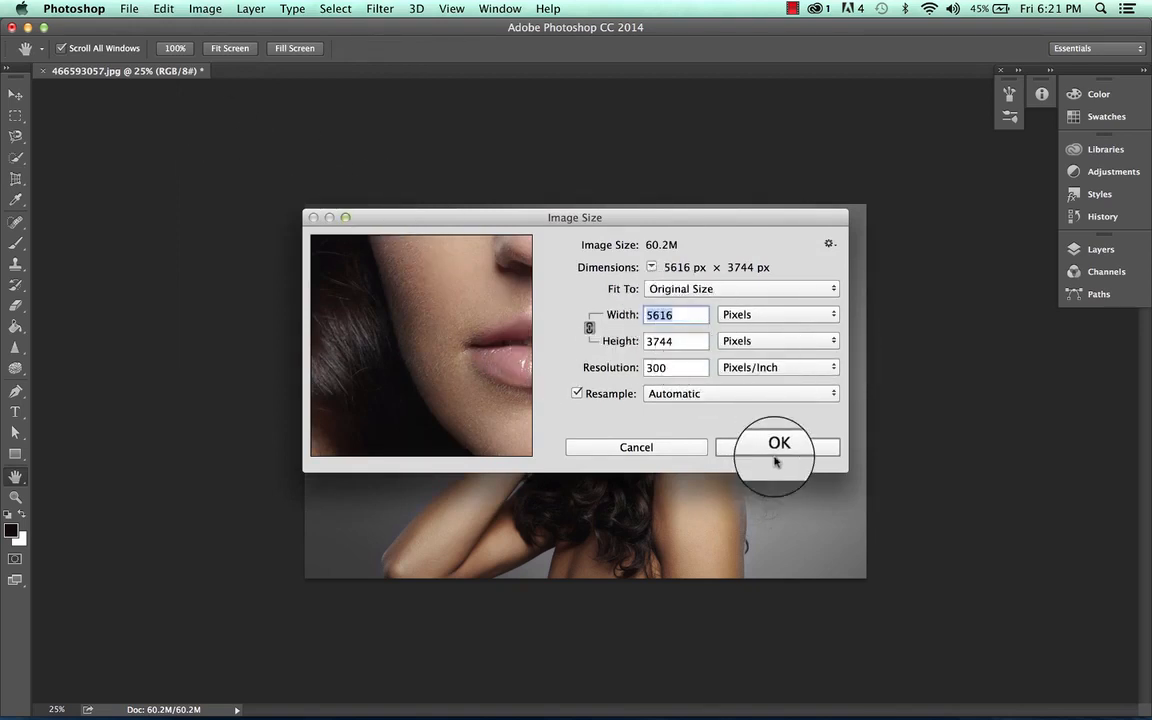
pyautogui.click(655, 448)
# Step: Draw a crop box over most of the photo, set the resolution to 120.11 pixels/cm, and apply the crop
pyautogui.press('c')
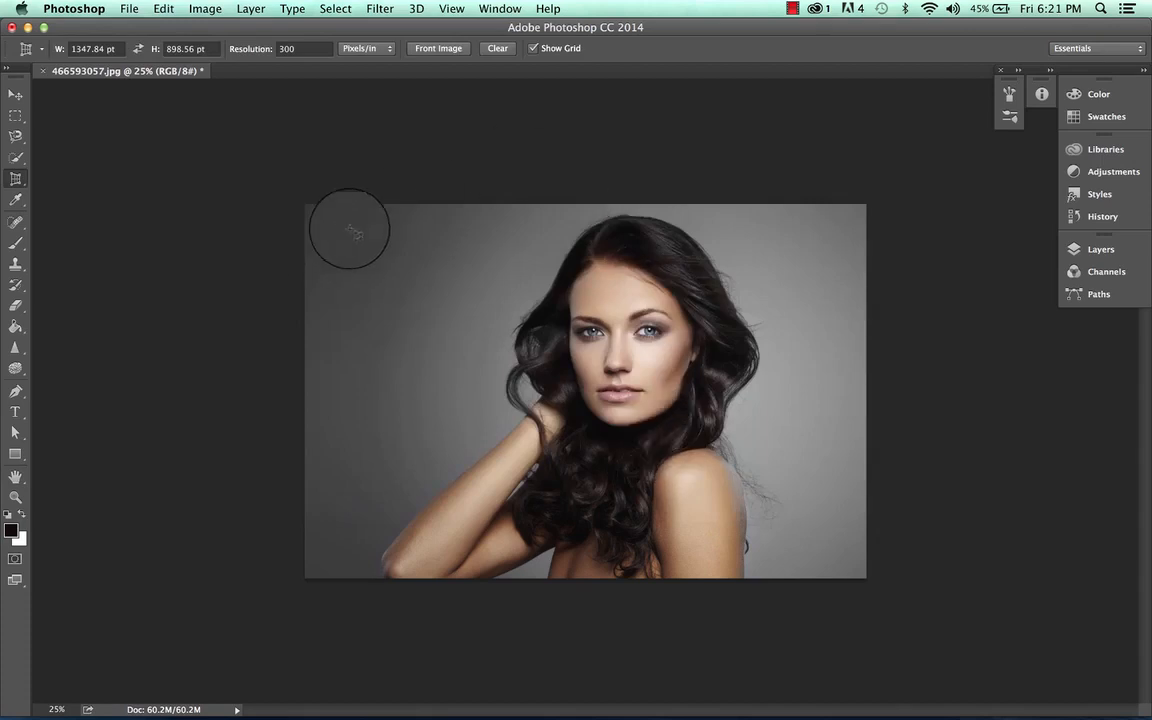
pyautogui.moveTo(342, 226); pyautogui.dragTo(834, 545)
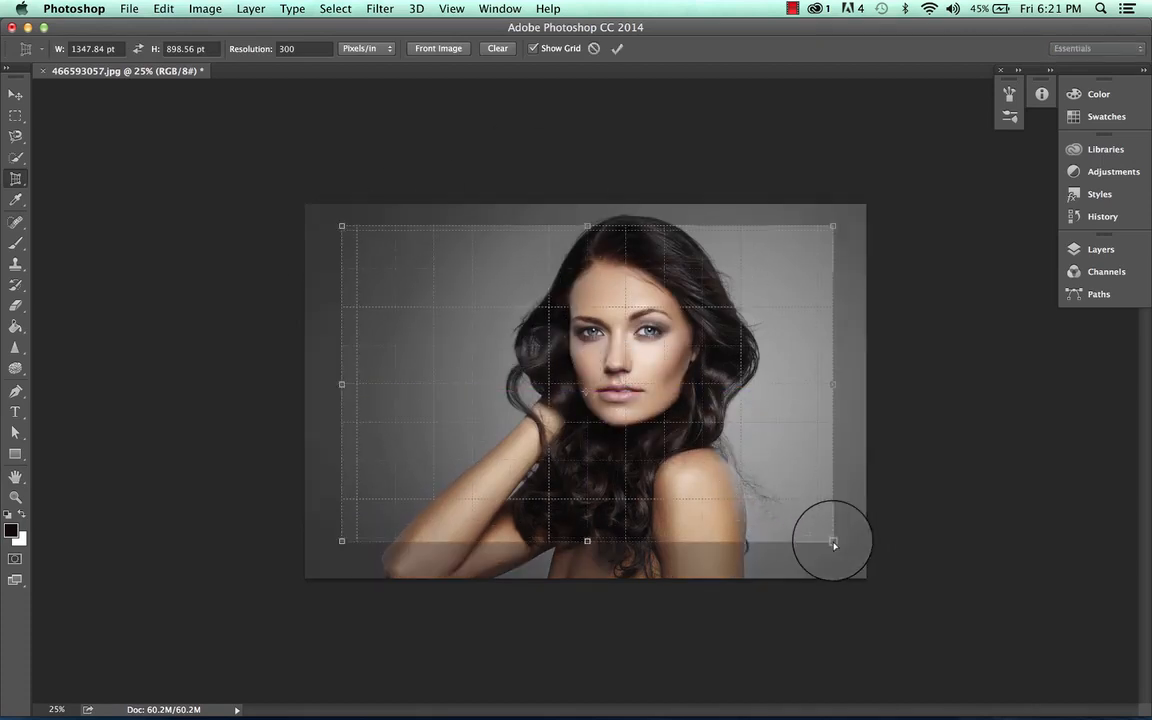
pyautogui.click(378, 48)
pyautogui.click(383, 62)
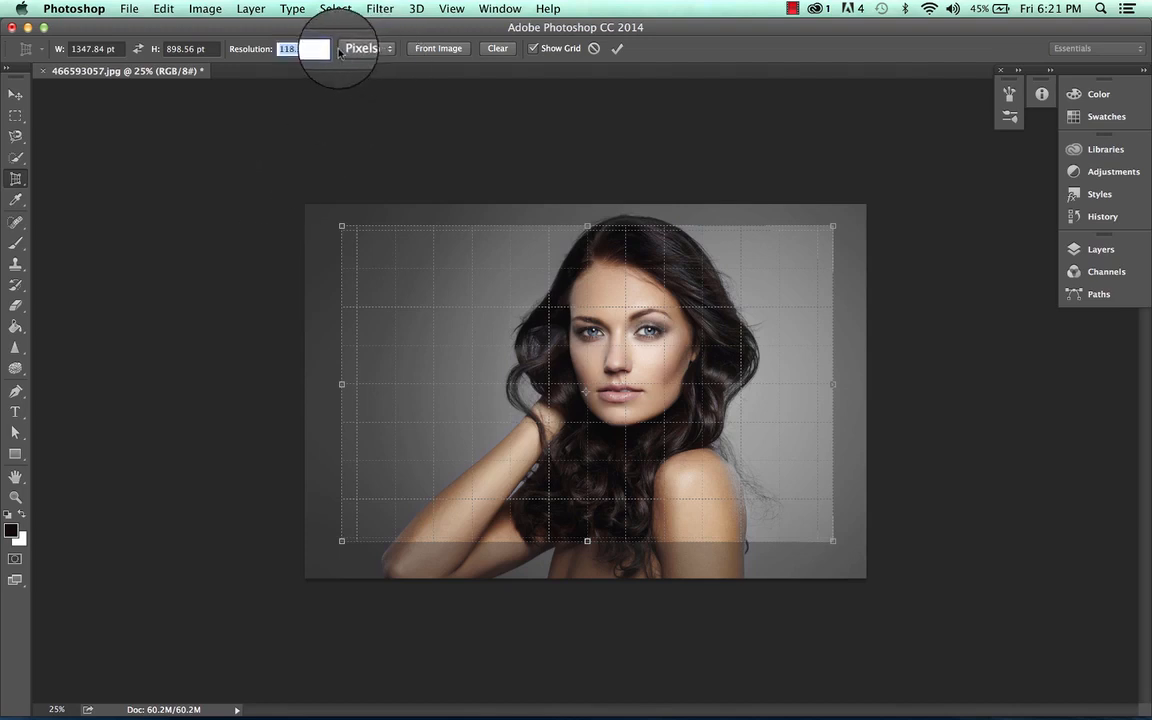
pyautogui.click(357, 49)
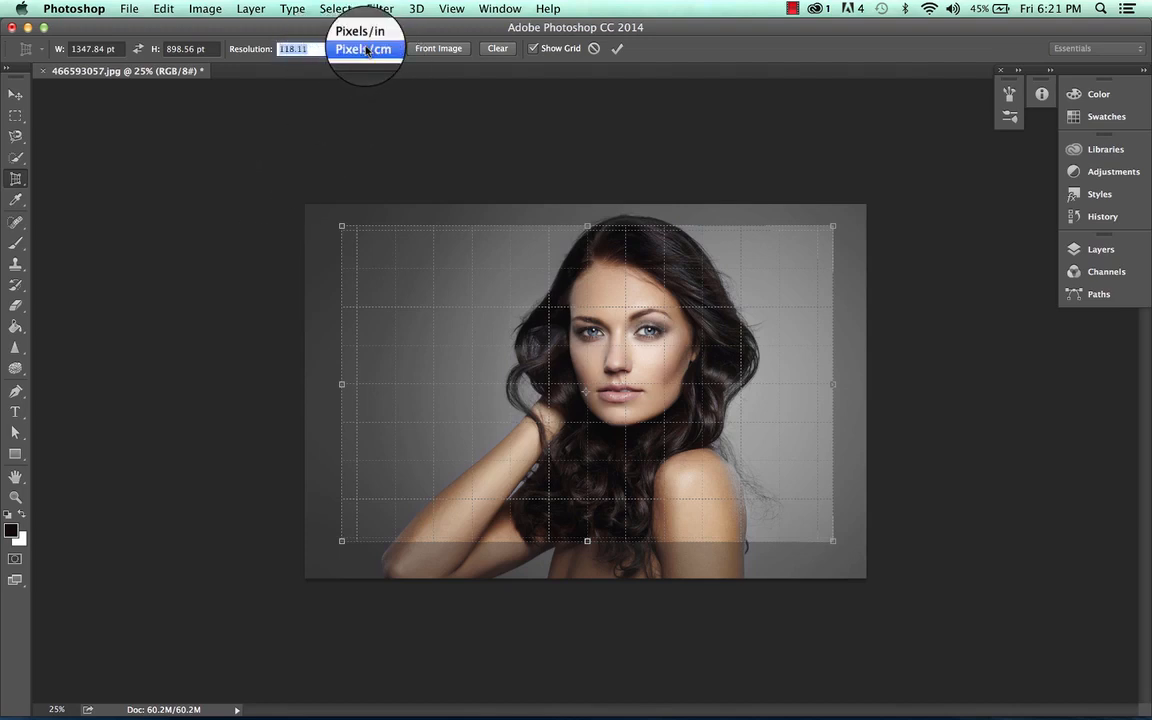
pyautogui.click(303, 42)
pyautogui.click(290, 48)
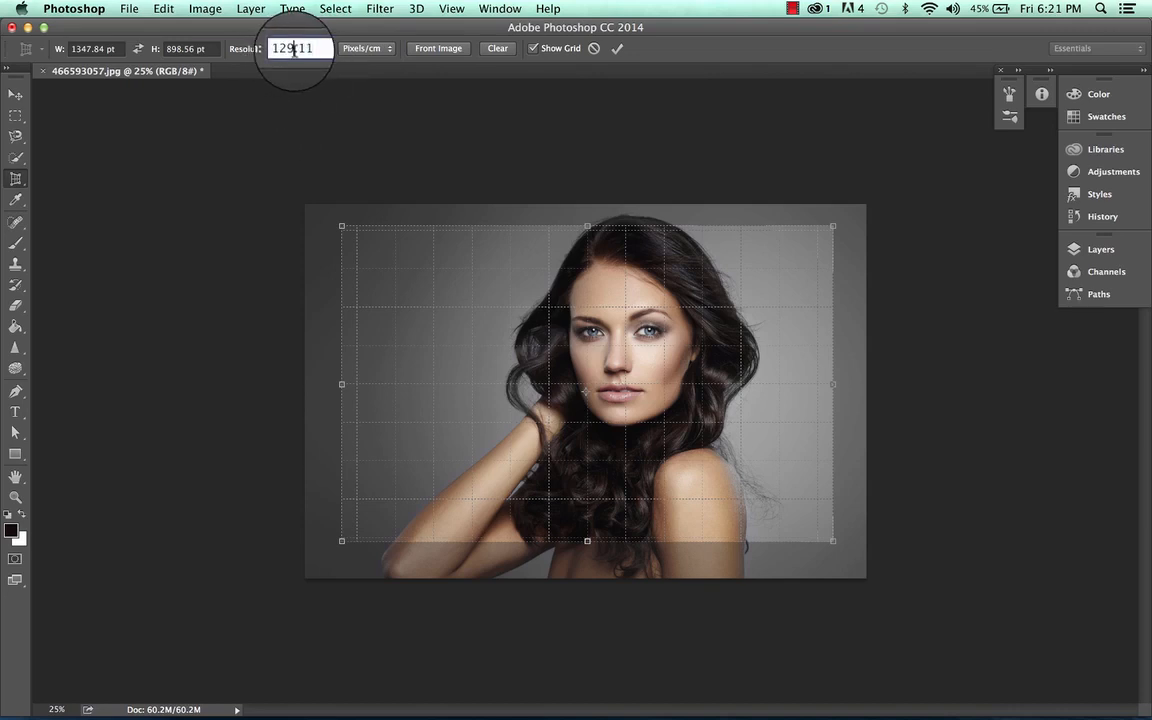
pyautogui.press('BackSpace')
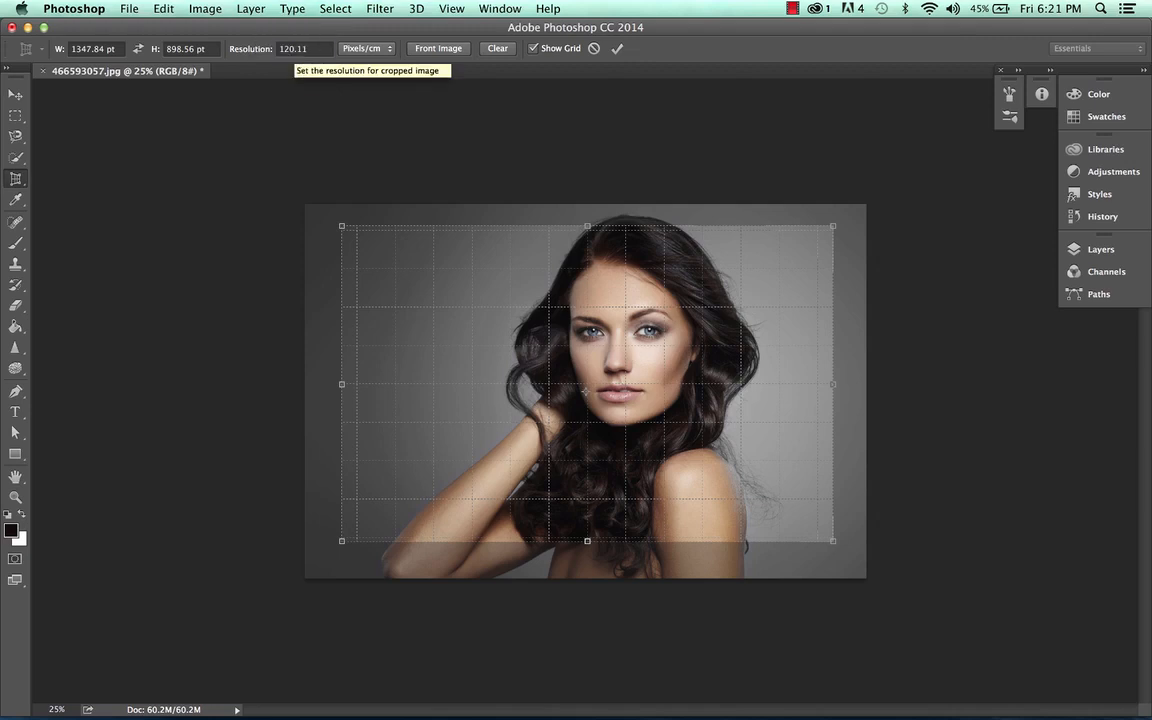
pyautogui.click(617, 50)
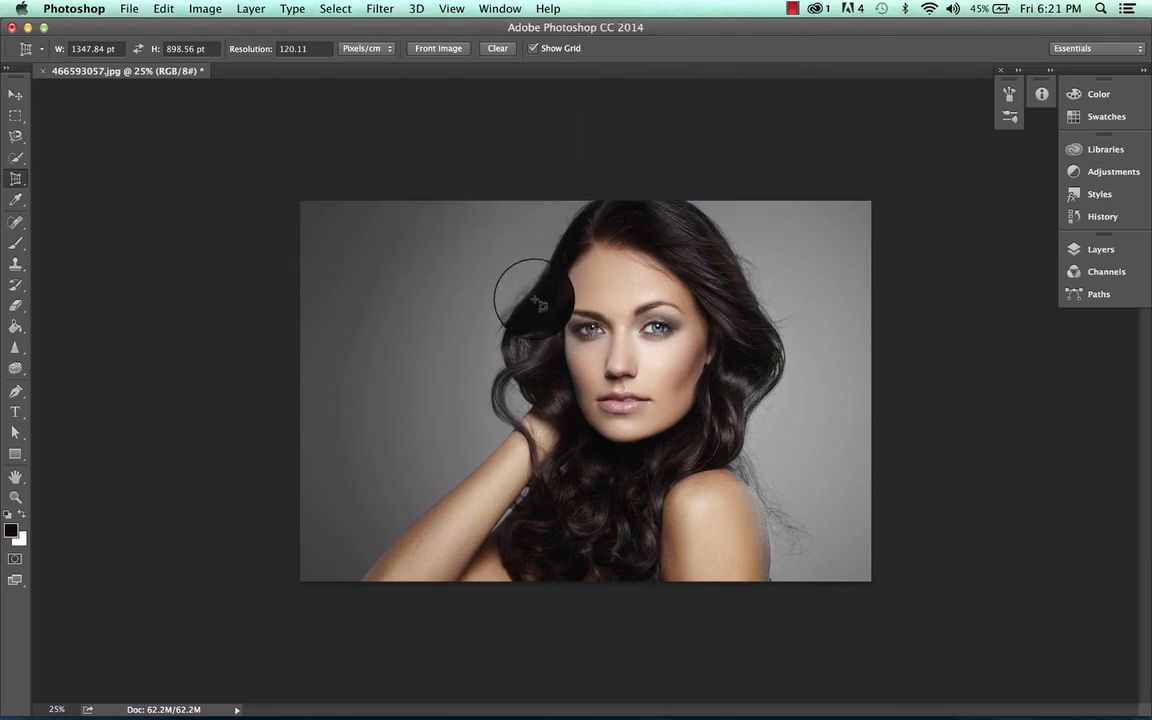
# Step: Apply and undo a narrow skewed perspective crop across the eyes
pyautogui.moveTo(535, 300); pyautogui.dragTo(716, 347)
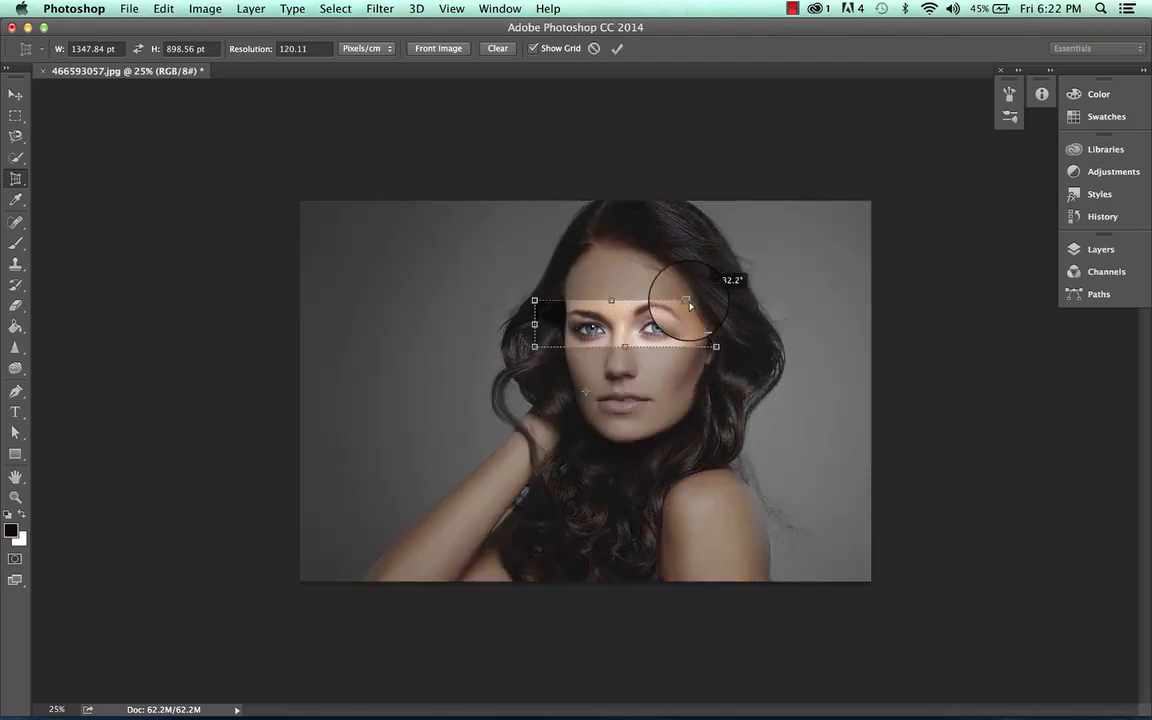
pyautogui.moveTo(690, 306); pyautogui.dragTo(660, 306)
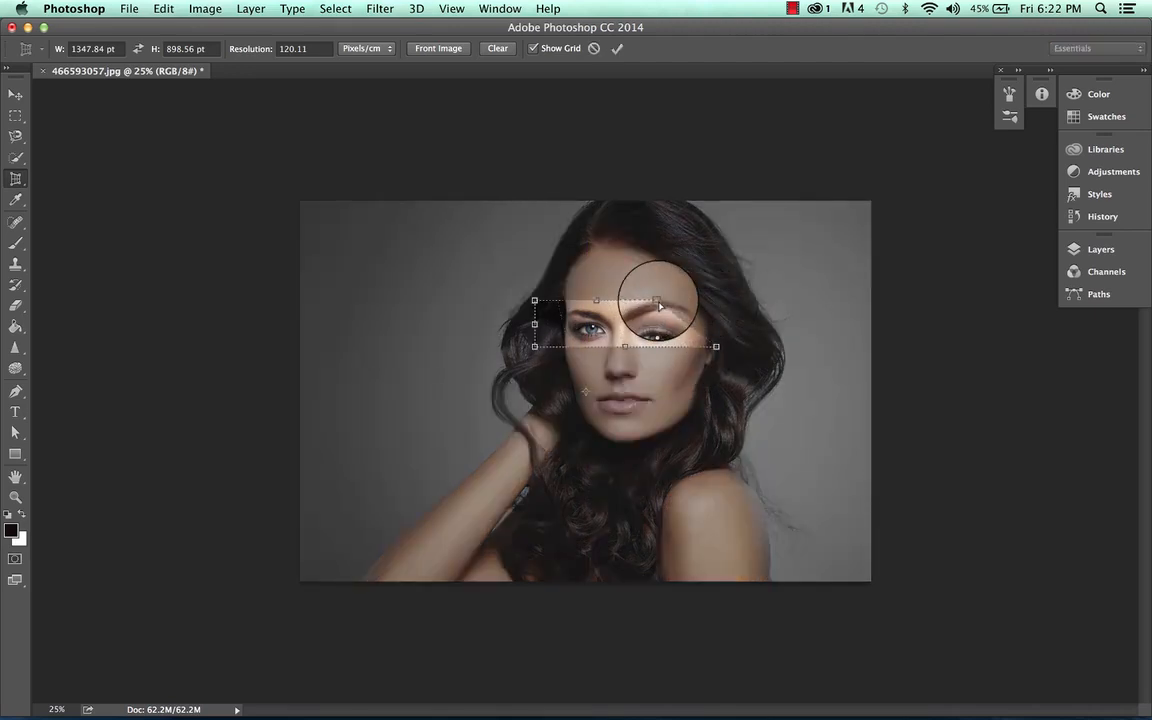
pyautogui.moveTo(534, 300); pyautogui.dragTo(490, 301)
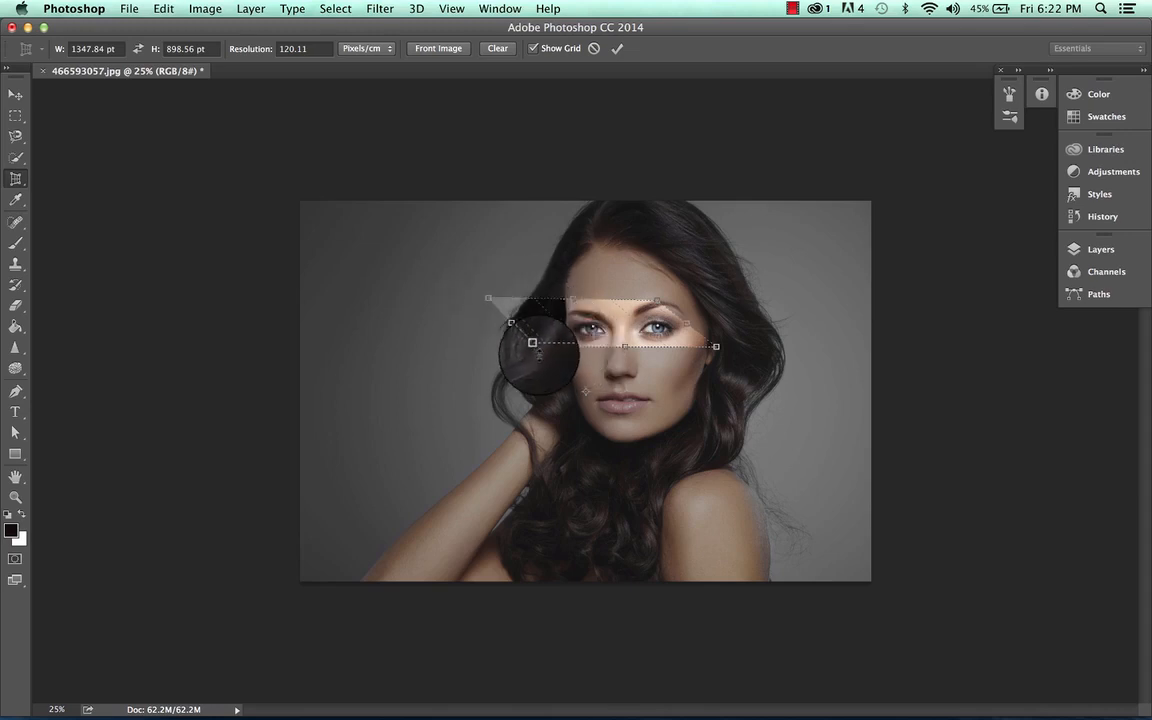
pyautogui.moveTo(521, 329); pyautogui.dragTo(511, 322)
pyautogui.click(616, 49)
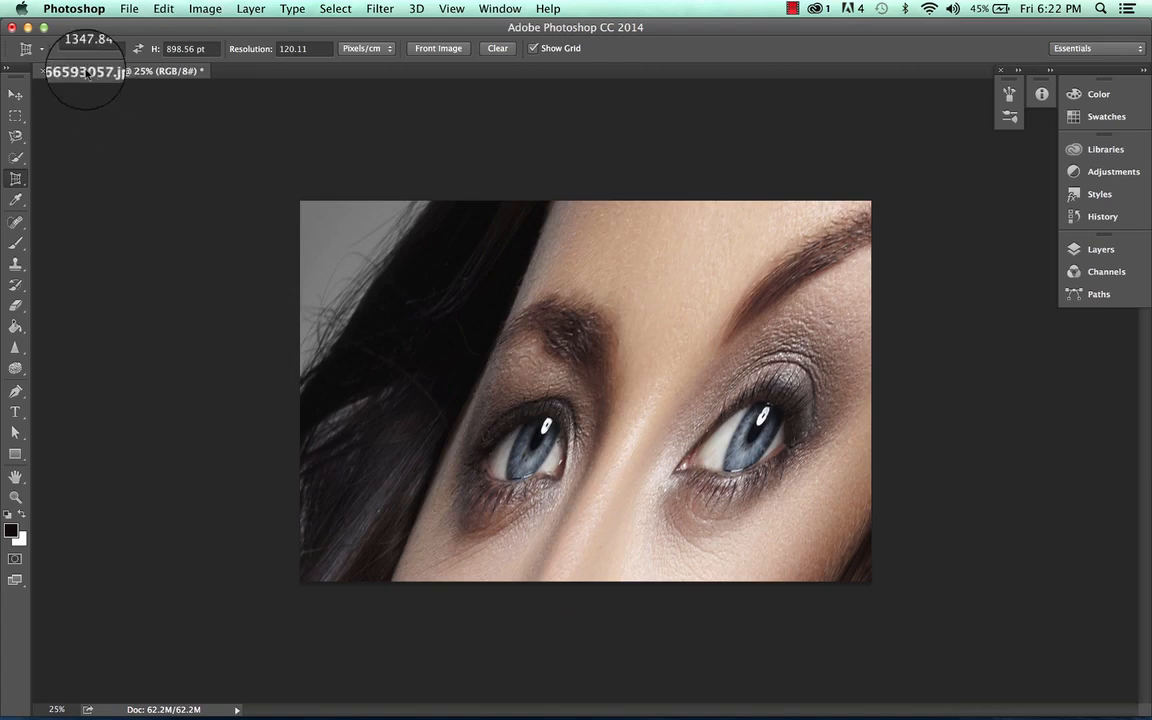
pyautogui.press('super+z')
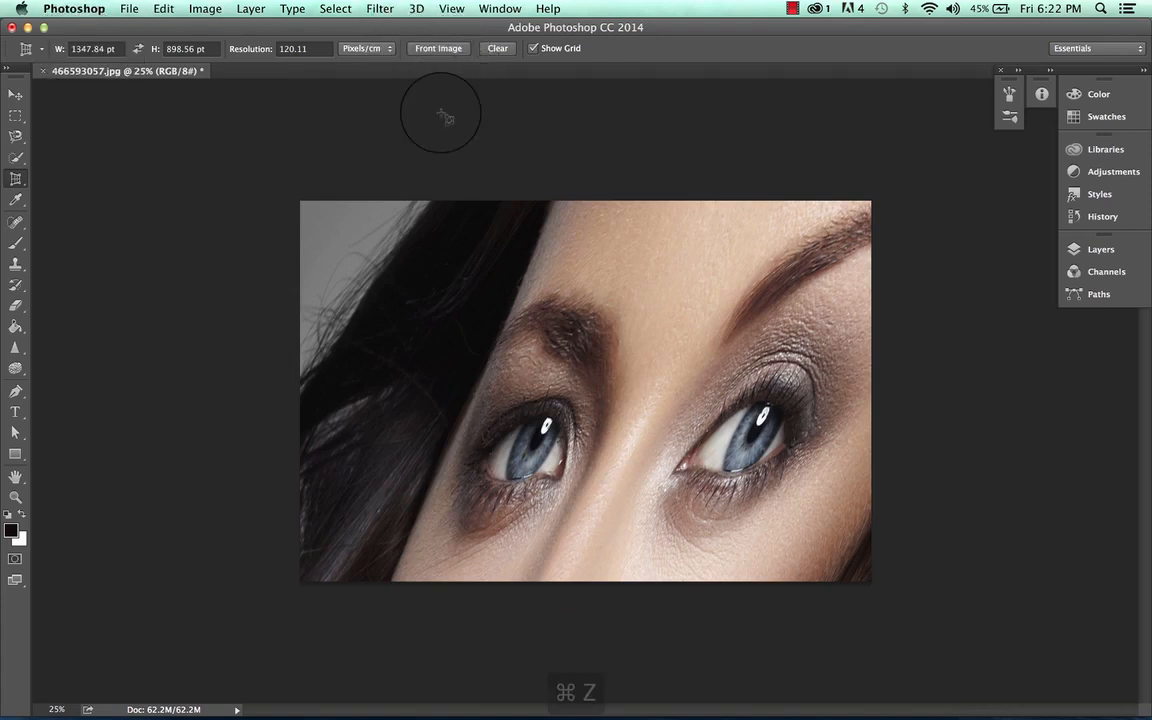
# Step: Draw a crop box around the face, set it to 820.56 by 900.84 pt, and apply the crop
pyautogui.moveTo(384, 253); pyautogui.dragTo(826, 485)
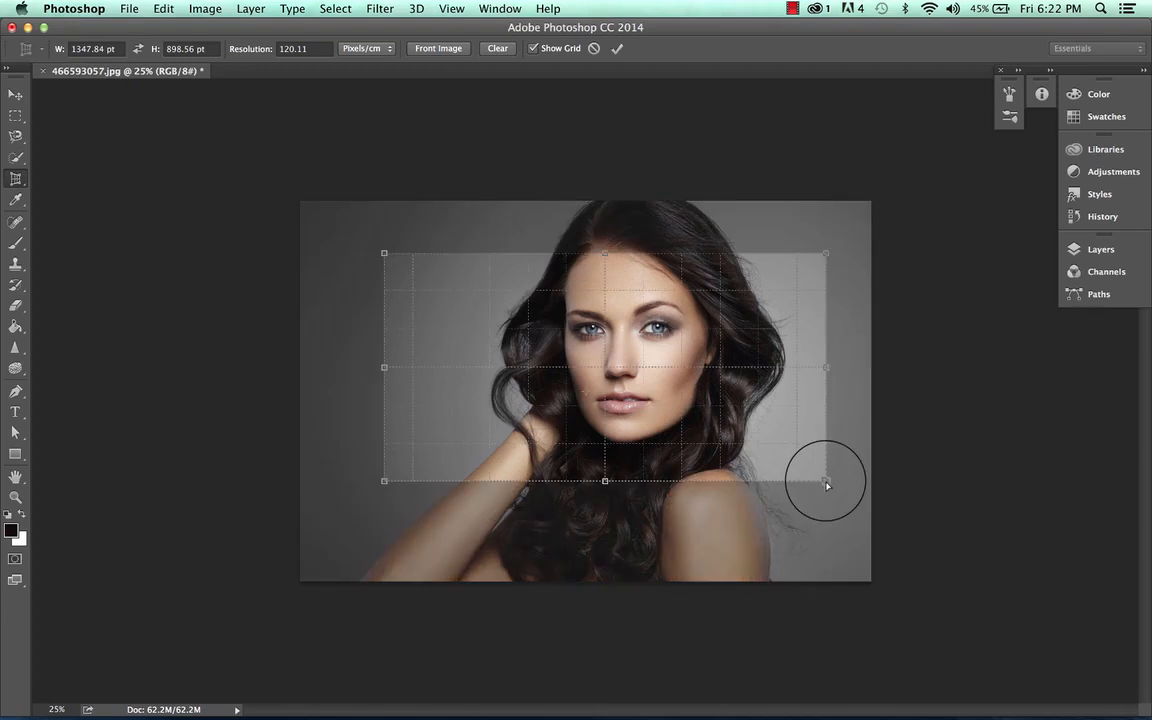
pyautogui.click(90, 48)
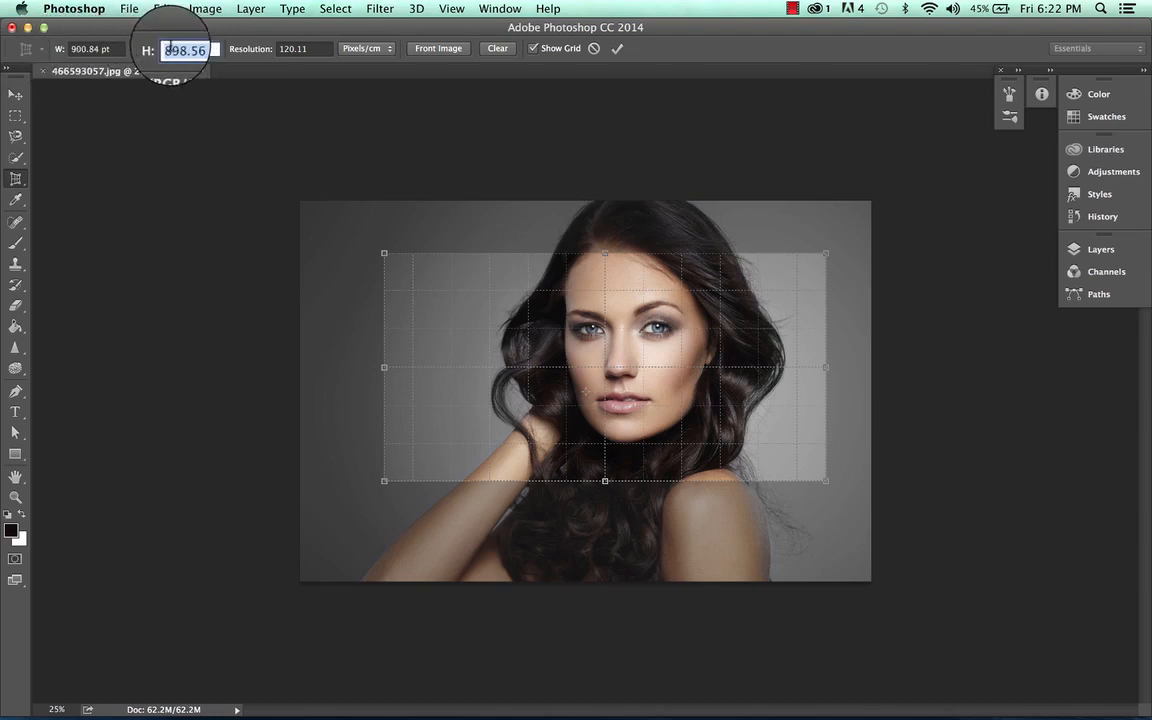
pyautogui.moveTo(171, 48); pyautogui.dragTo(180, 48)
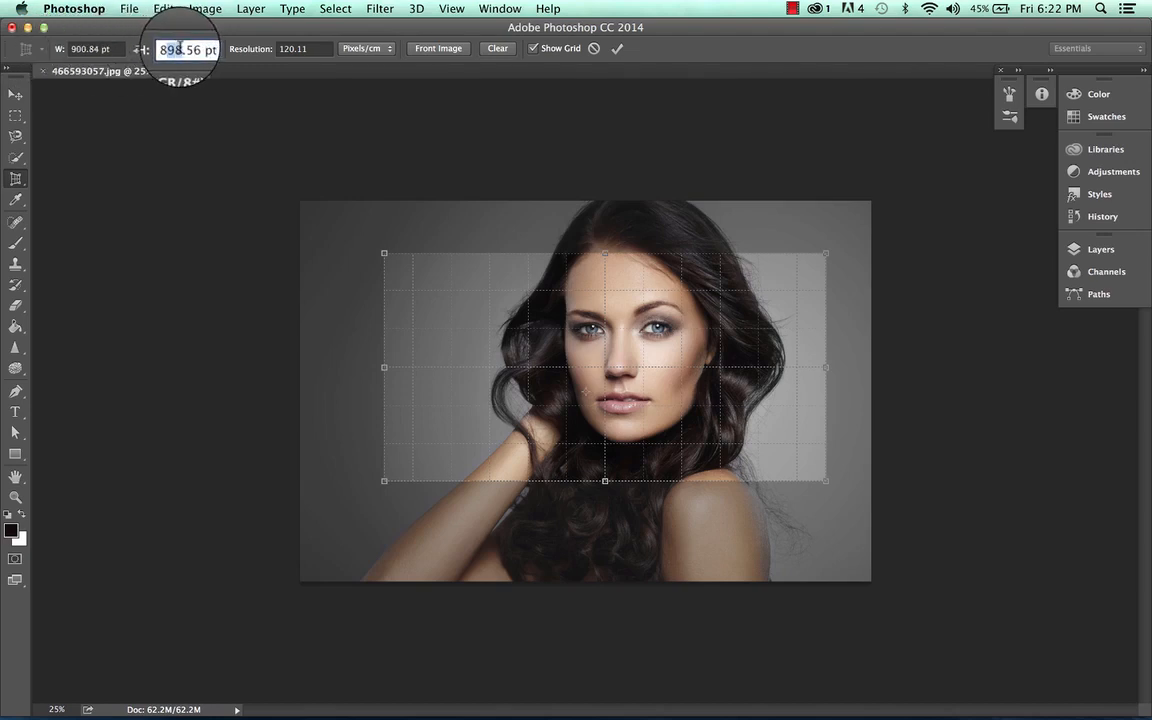
pyautogui.write('2')
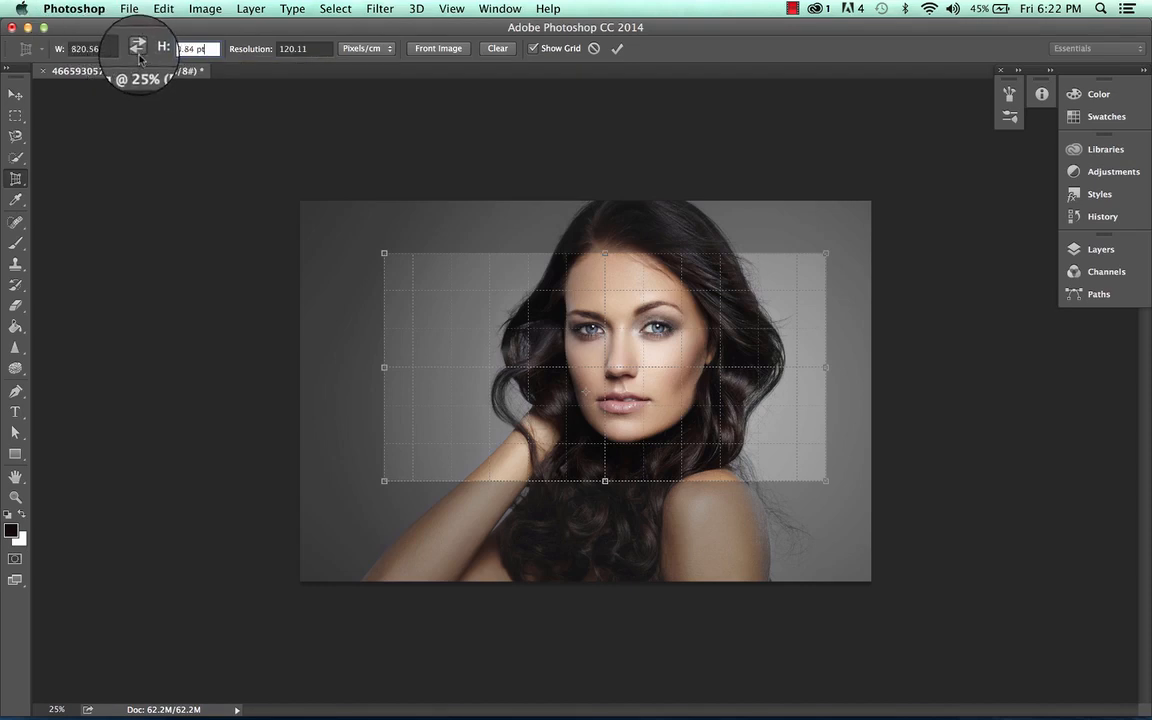
pyautogui.click(617, 49)
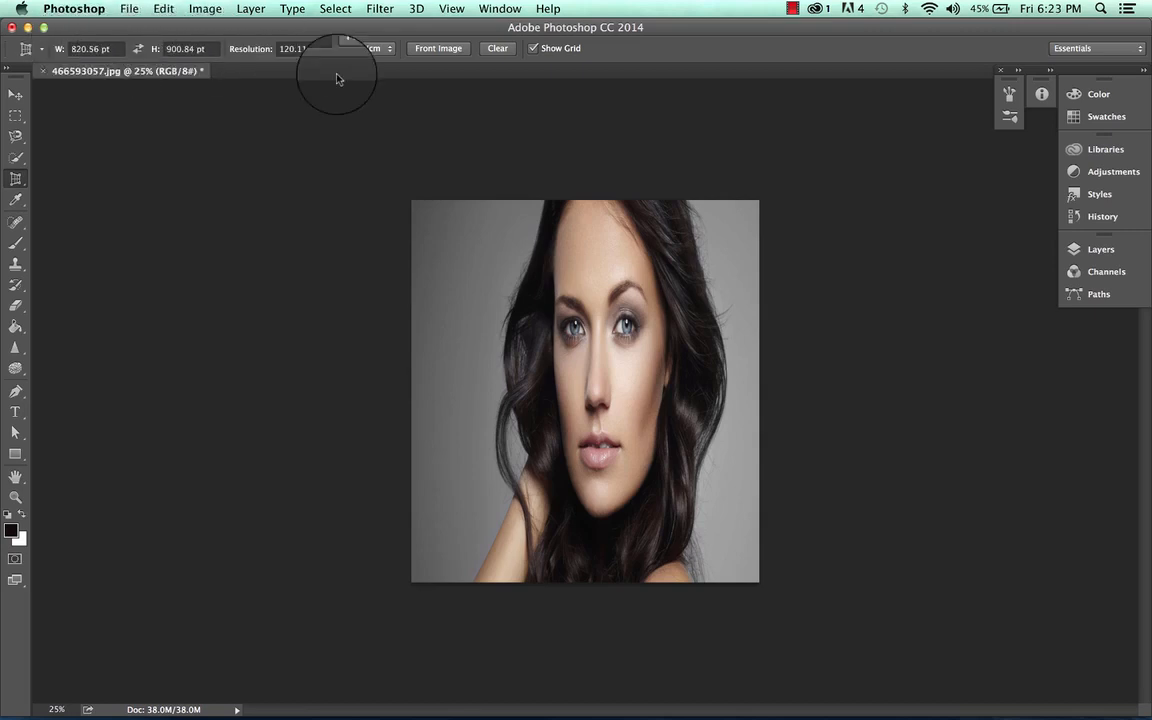
# Step: Fill the crop settings from the front image and undo the last crop
pyautogui.click(450, 55)
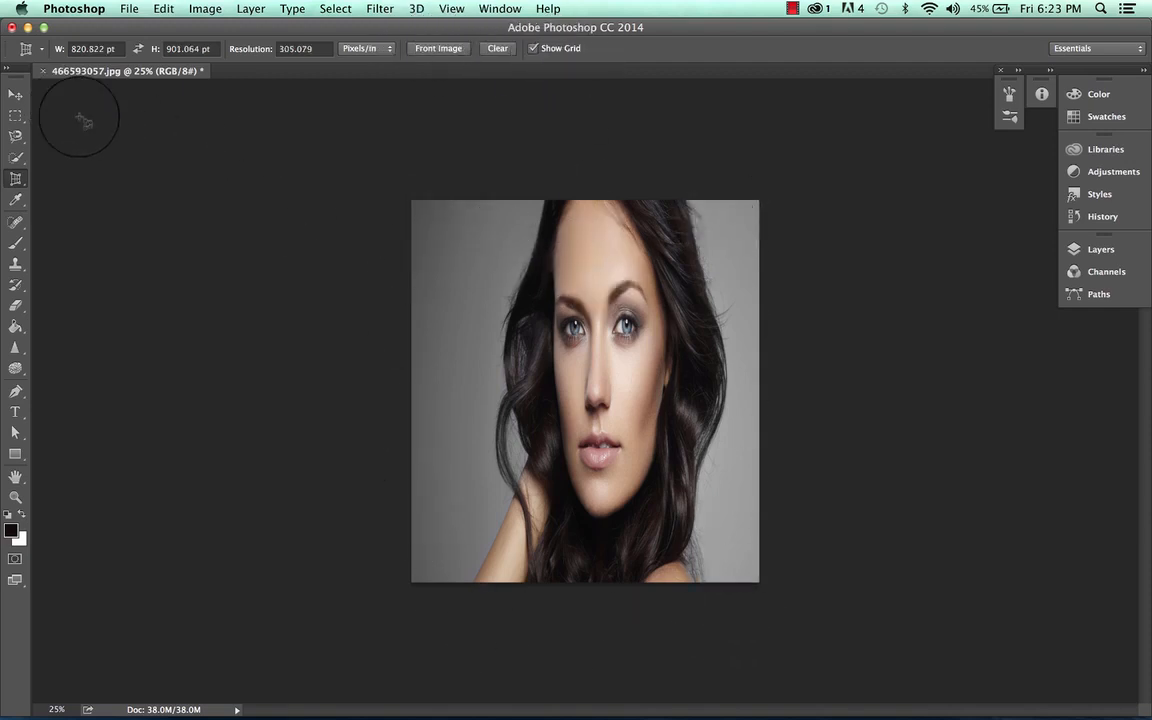
pyautogui.press('super+z')
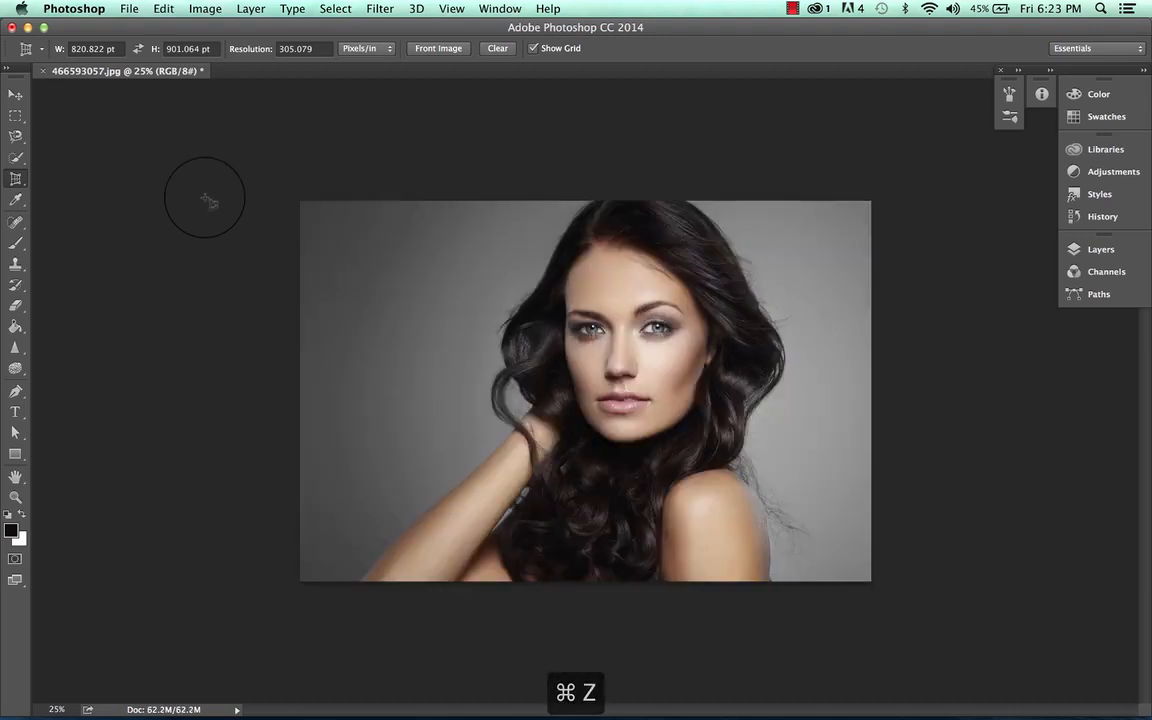
# Step: Draw a crop box over the photo, set it to 400.822 by 400.064 pt, and apply the crop
pyautogui.moveTo(328, 213); pyautogui.dragTo(815, 535)
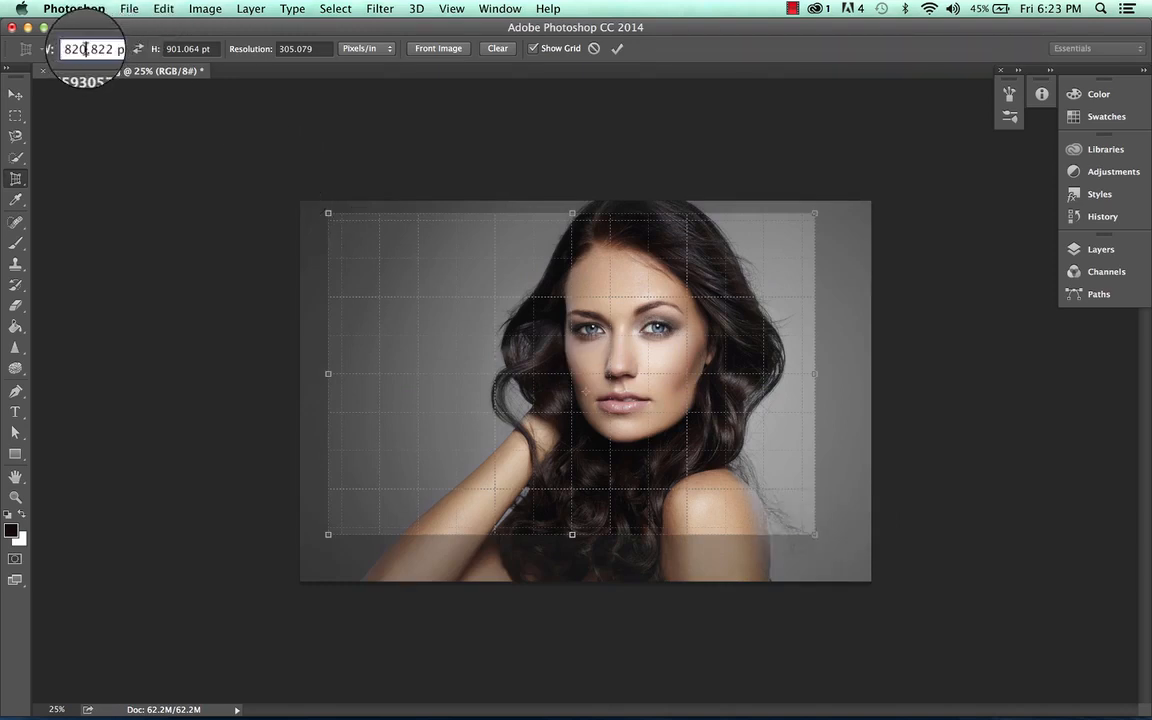
pyautogui.moveTo(86, 49); pyautogui.dragTo(37, 51)
pyautogui.write('40')
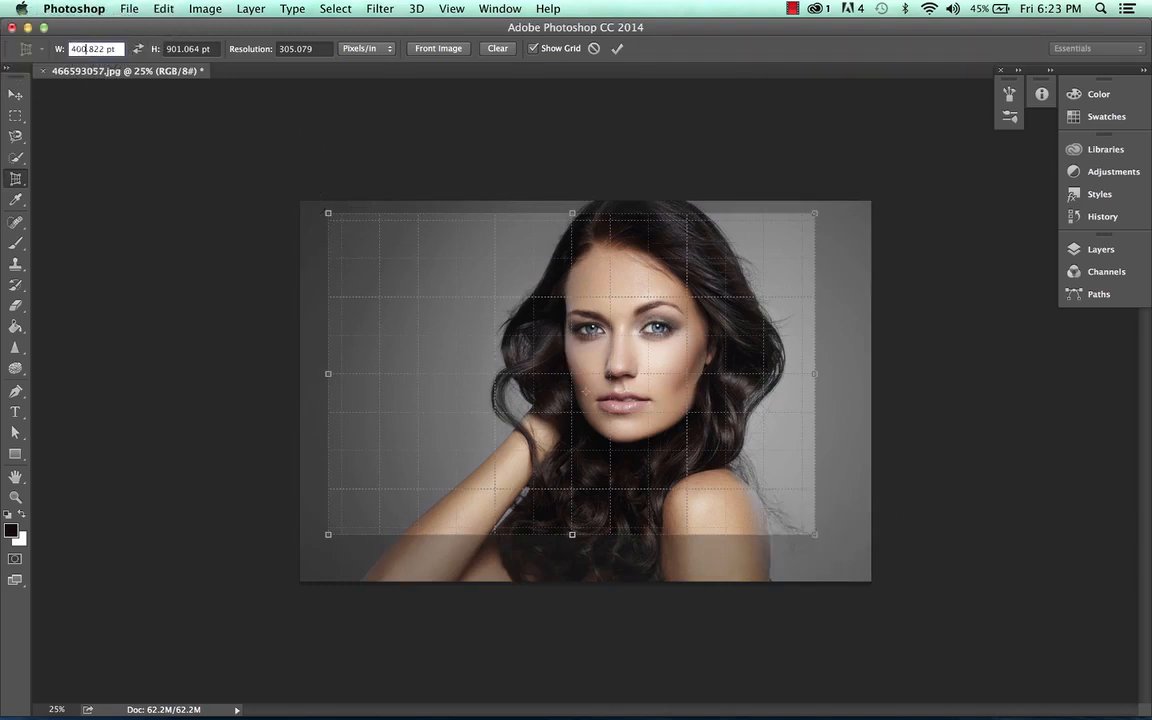
pyautogui.moveTo(186, 49); pyautogui.dragTo(160, 49)
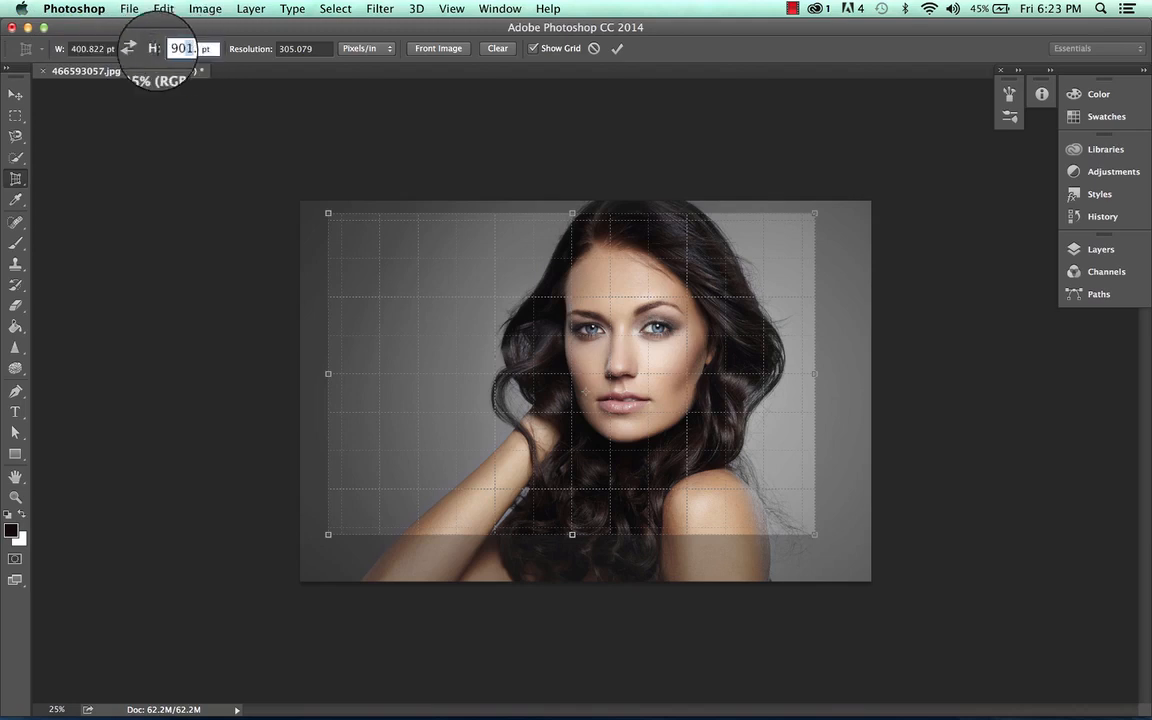
pyautogui.write('400')
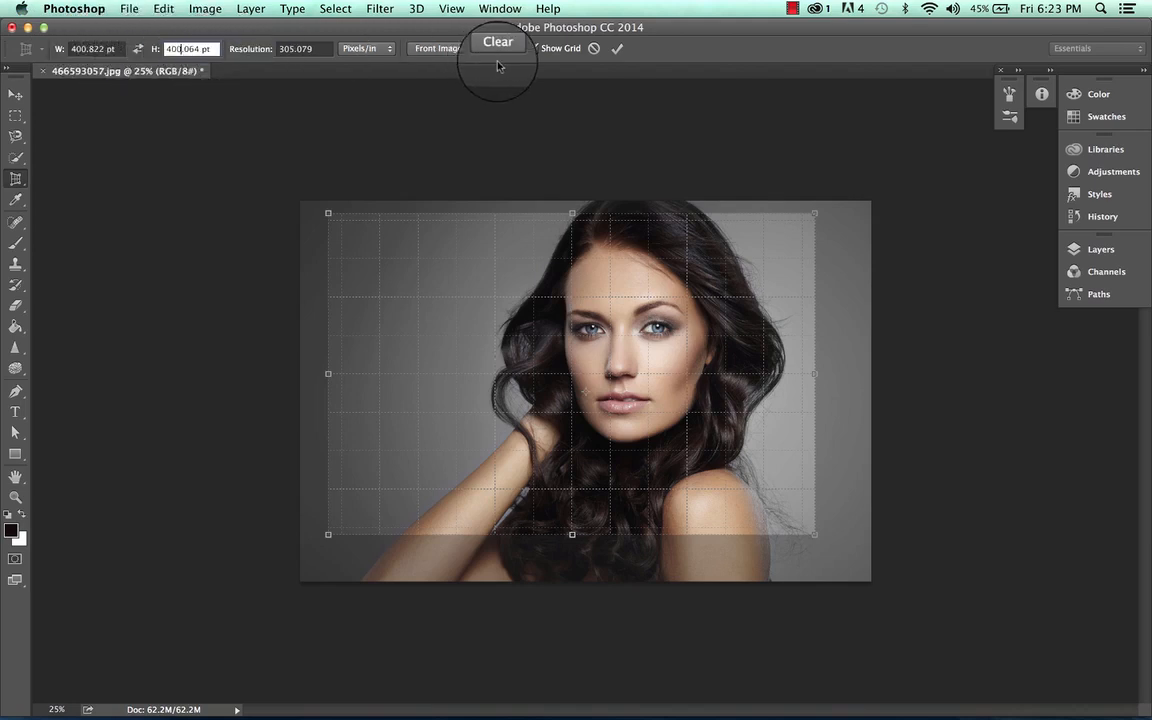
pyautogui.click(617, 50)
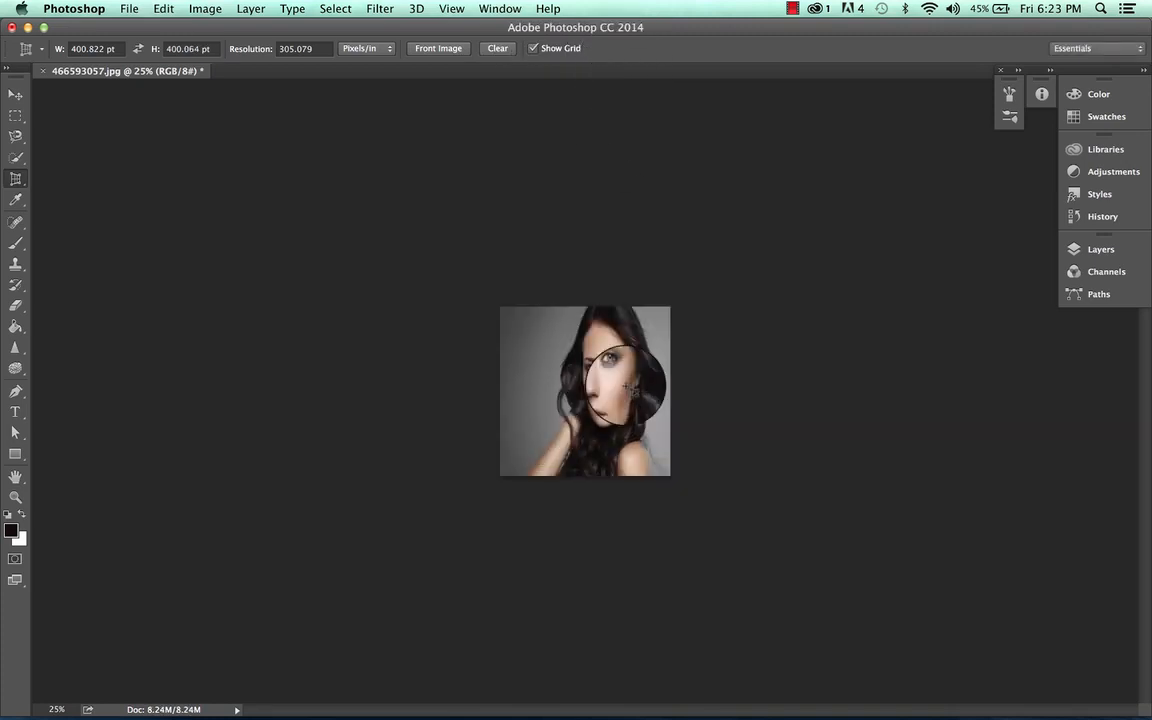
pyautogui.press('super+equal')
pyautogui.press('super+equal')
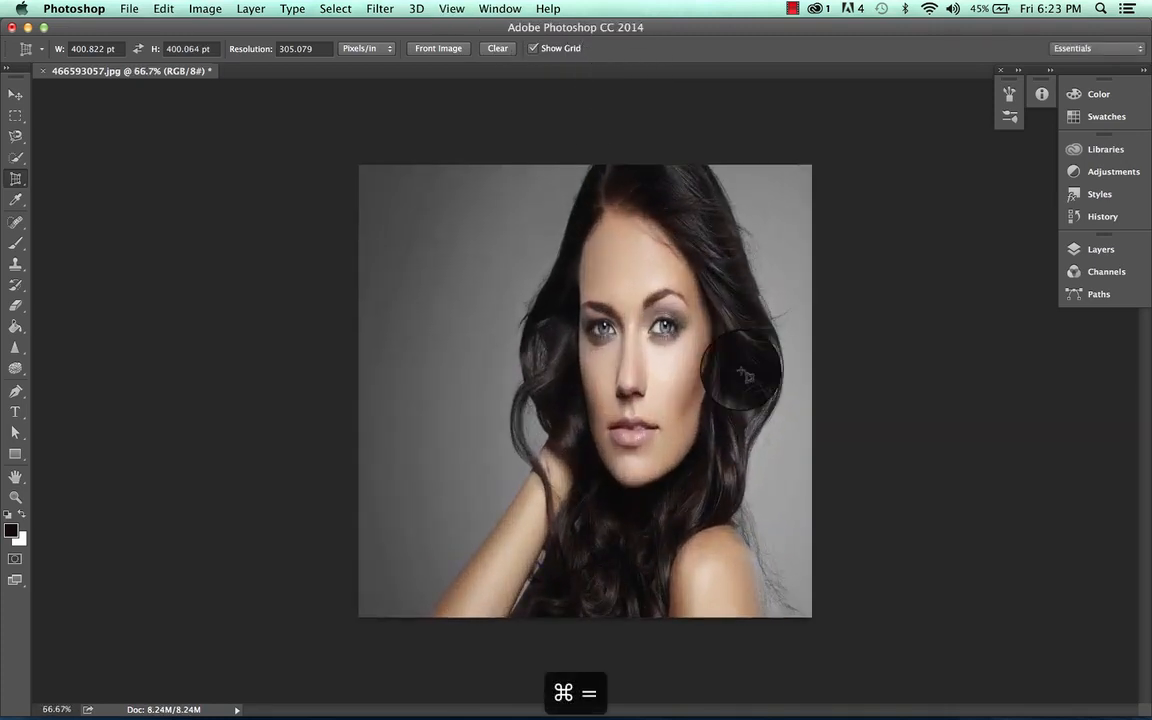